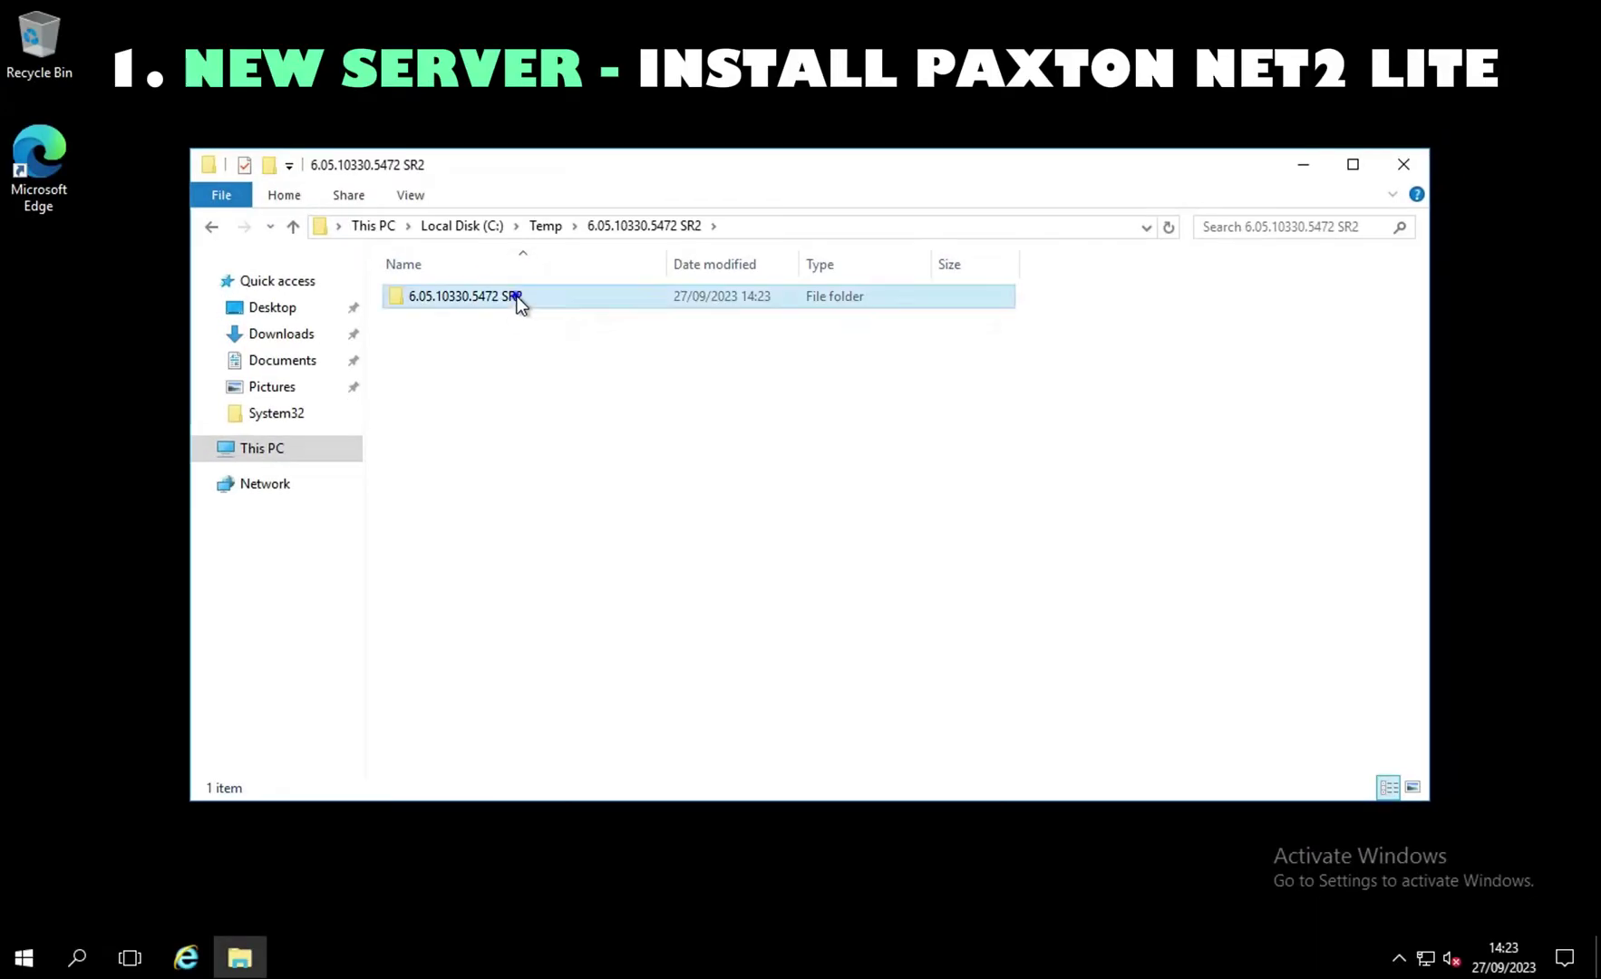
# Run Setup from the release's Install folder as administrator and approve the UAC prompt.
pyautogui.doubleClick(521, 304)
pyautogui.rightClick(463, 377)
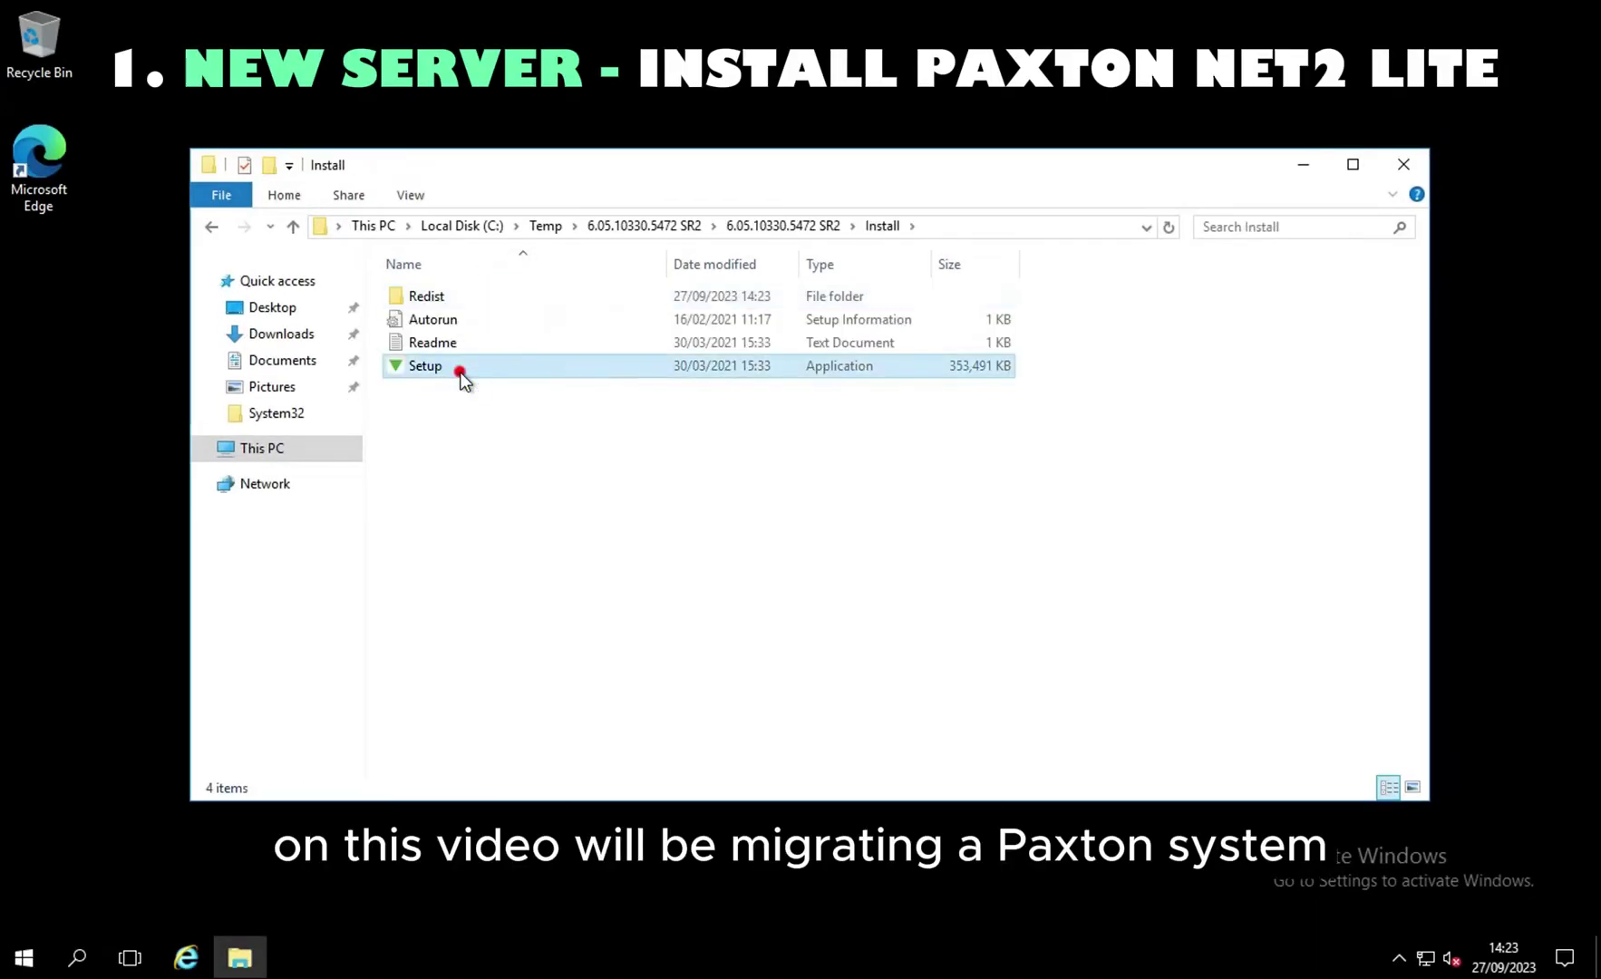
pyautogui.click(606, 418)
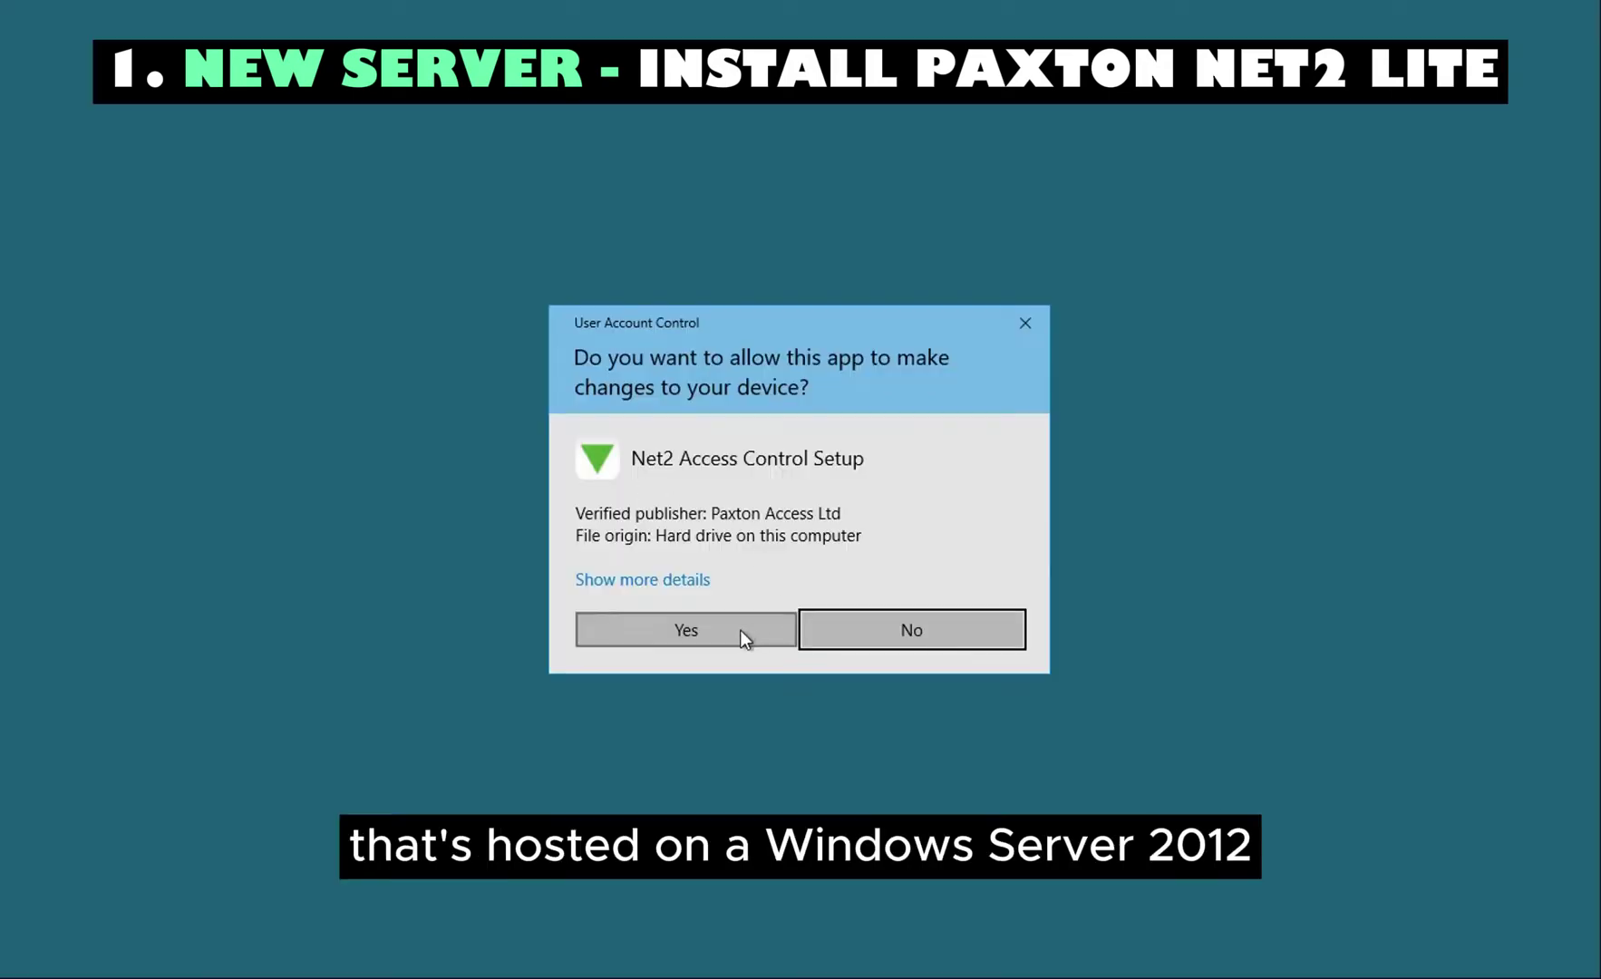
pyautogui.click(737, 628)
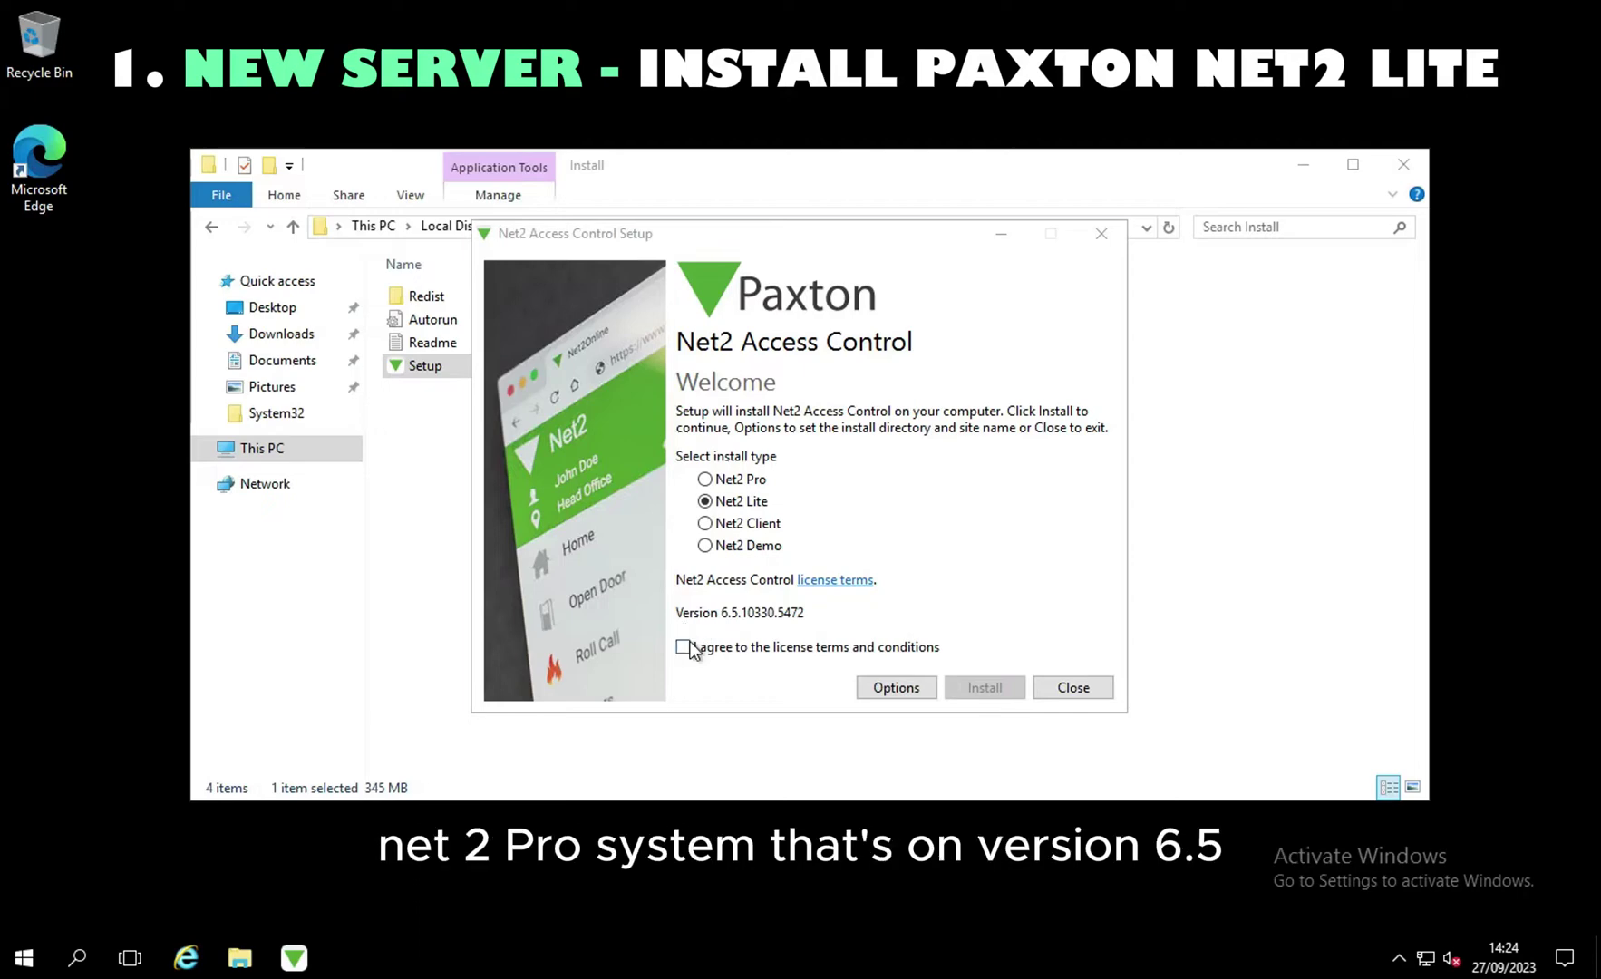
# Accept the licence, install and launch Net2 Lite, and log on with a new System engineer password.
pyautogui.click(683, 646)
pyautogui.click(984, 689)
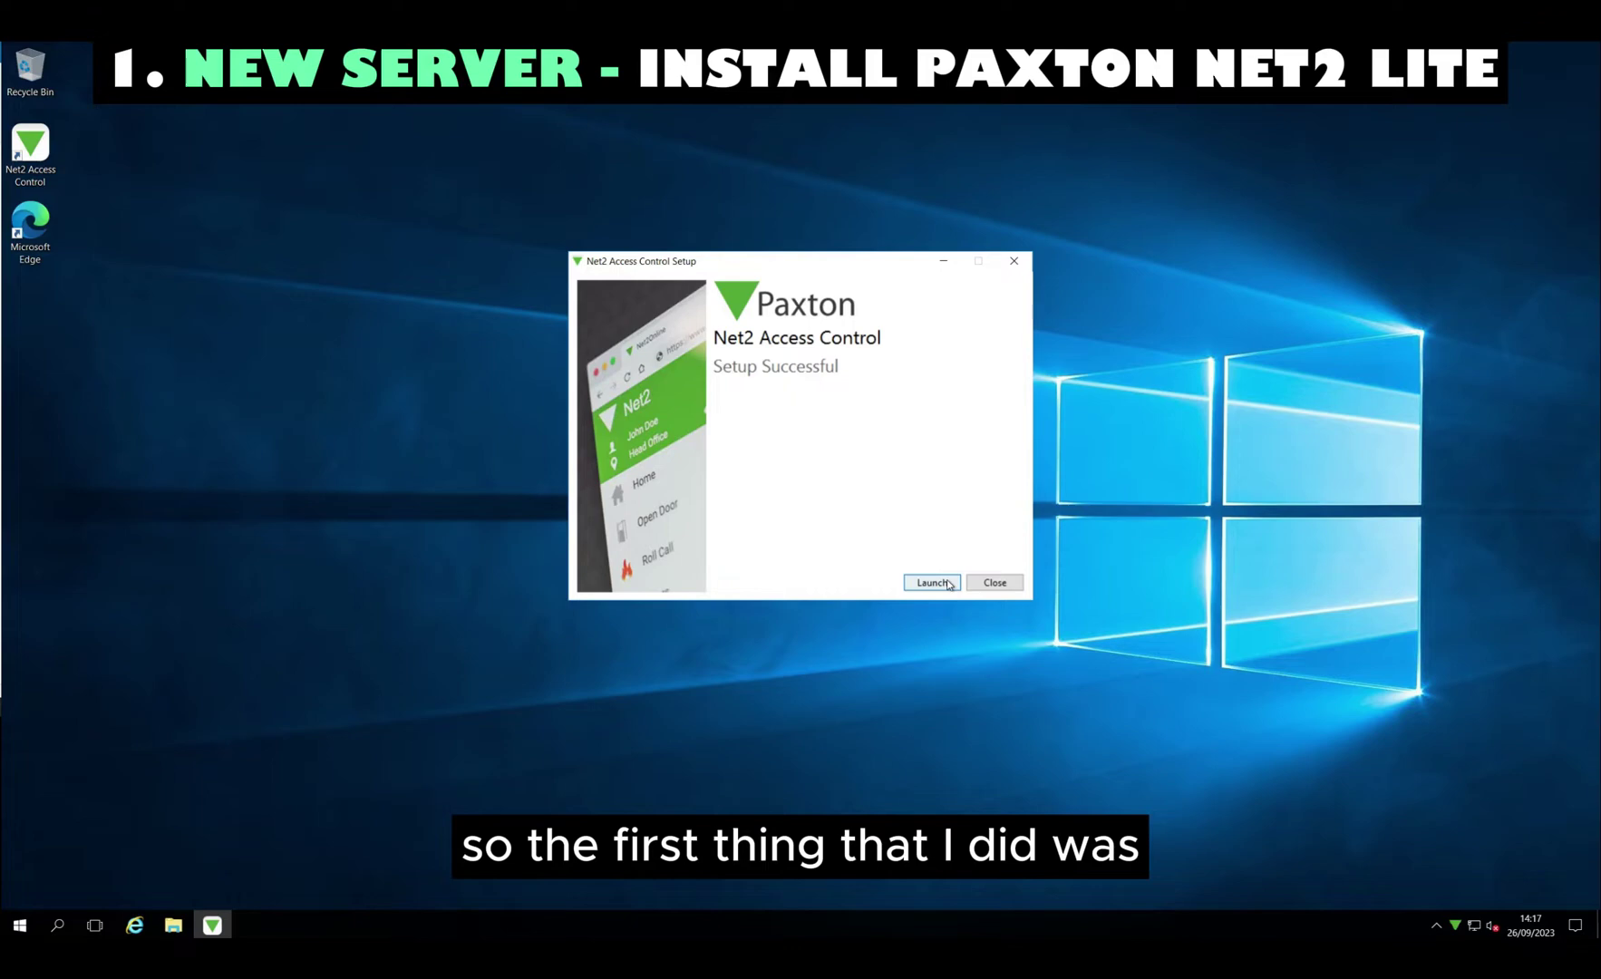
pyautogui.click(932, 582)
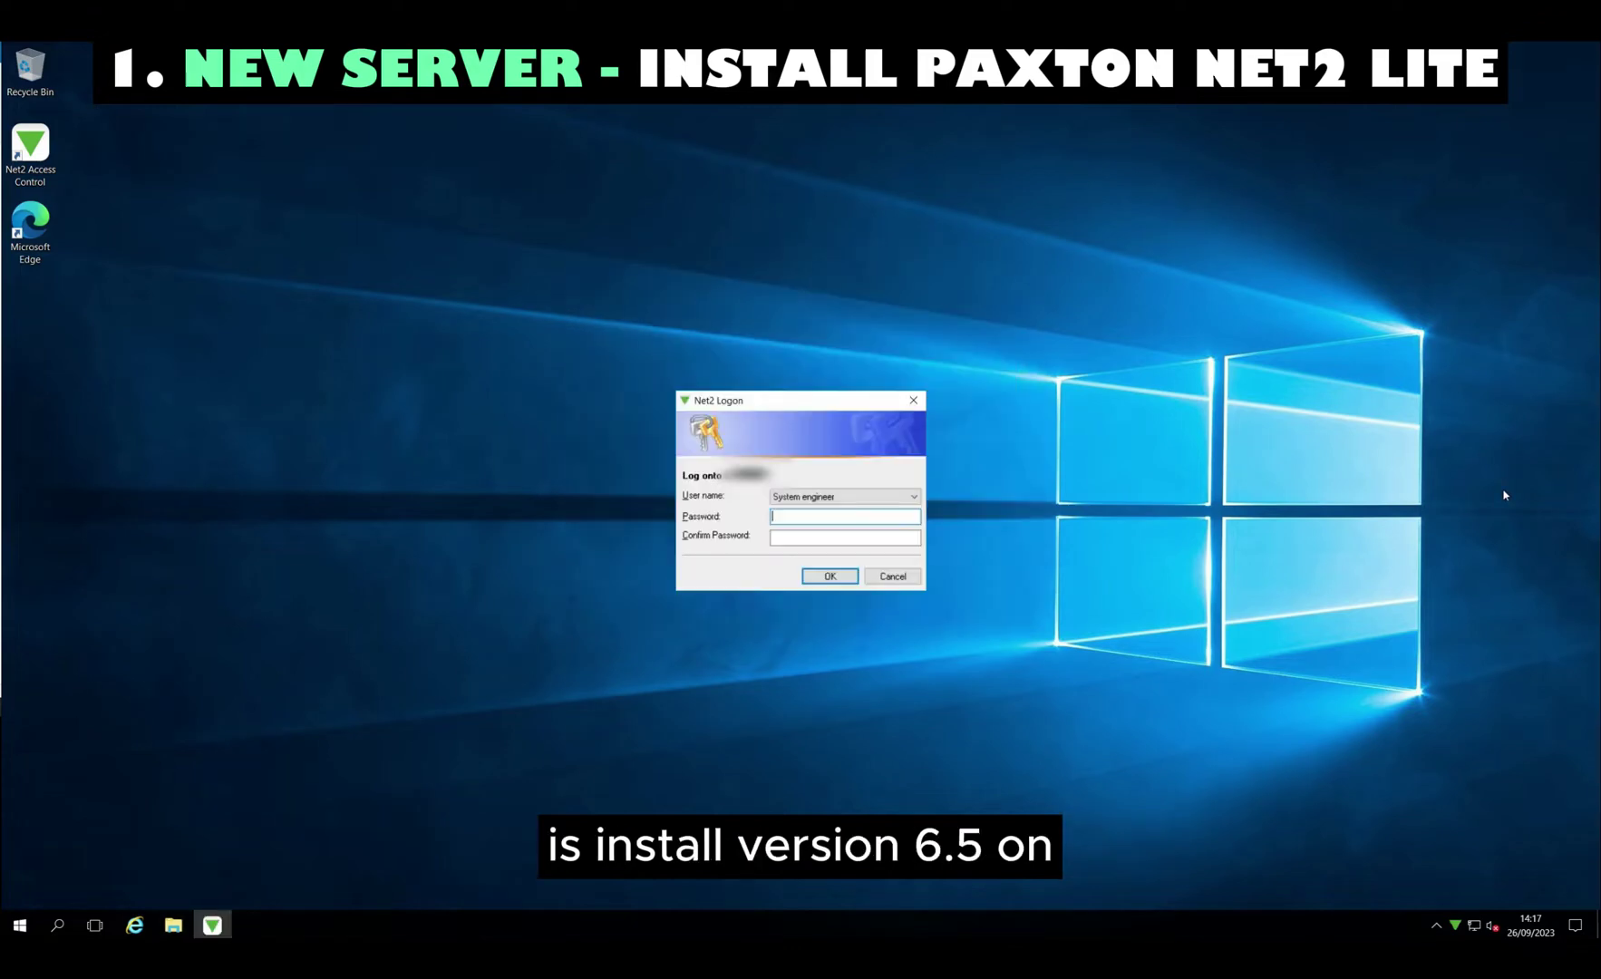
pyautogui.click(796, 535)
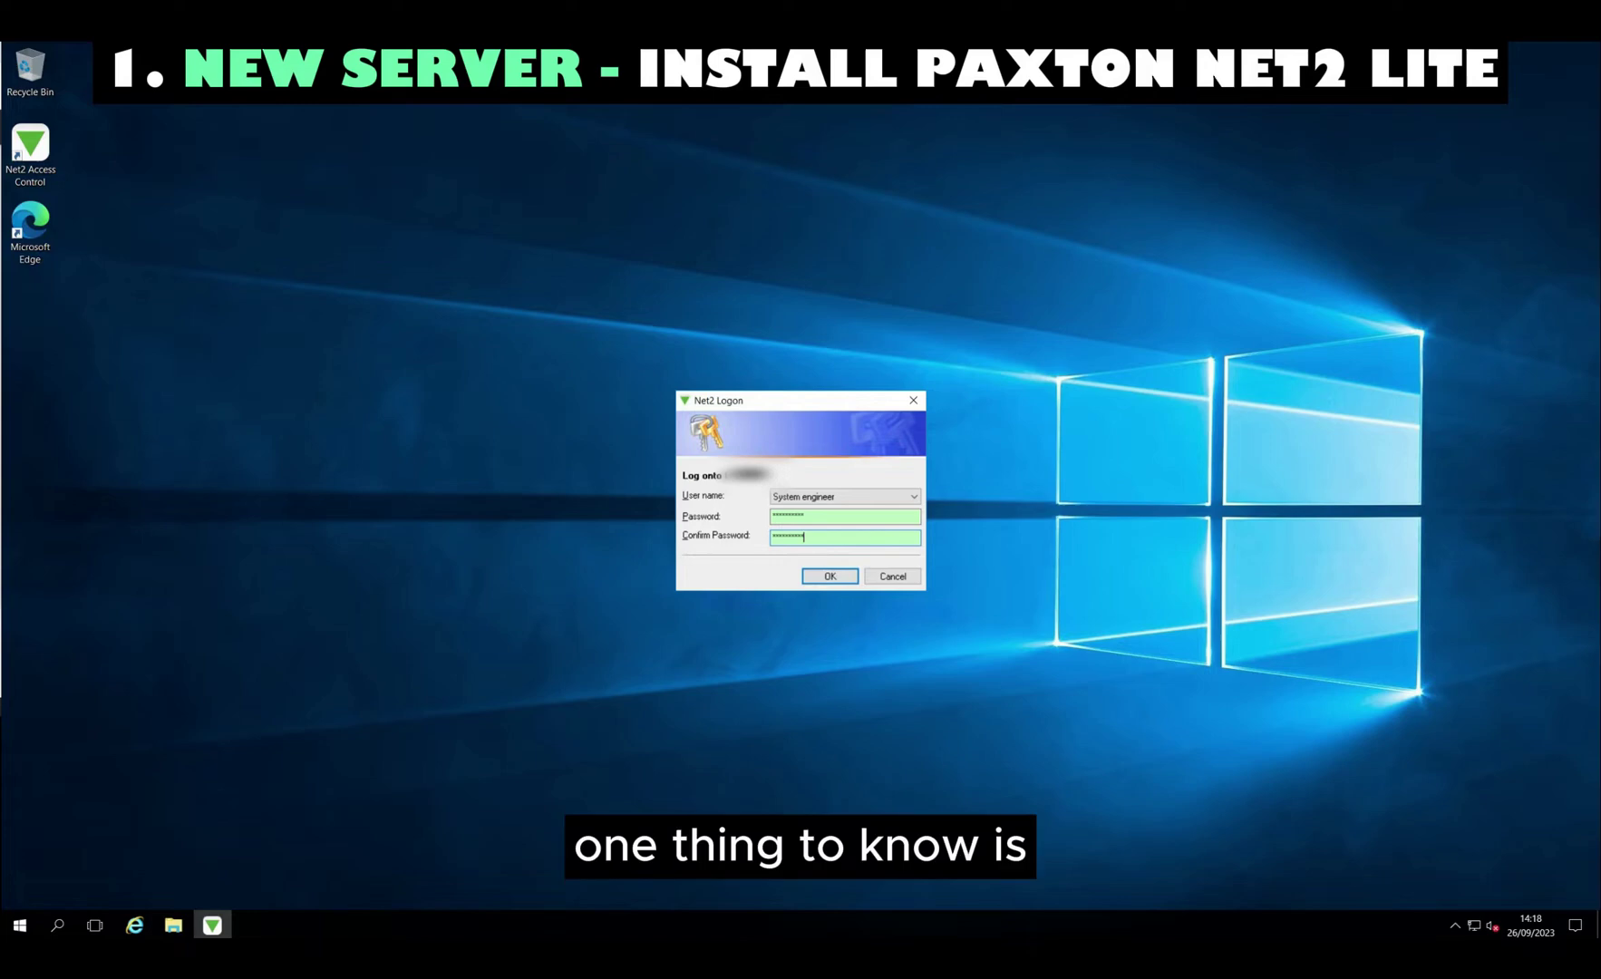
pyautogui.click(823, 580)
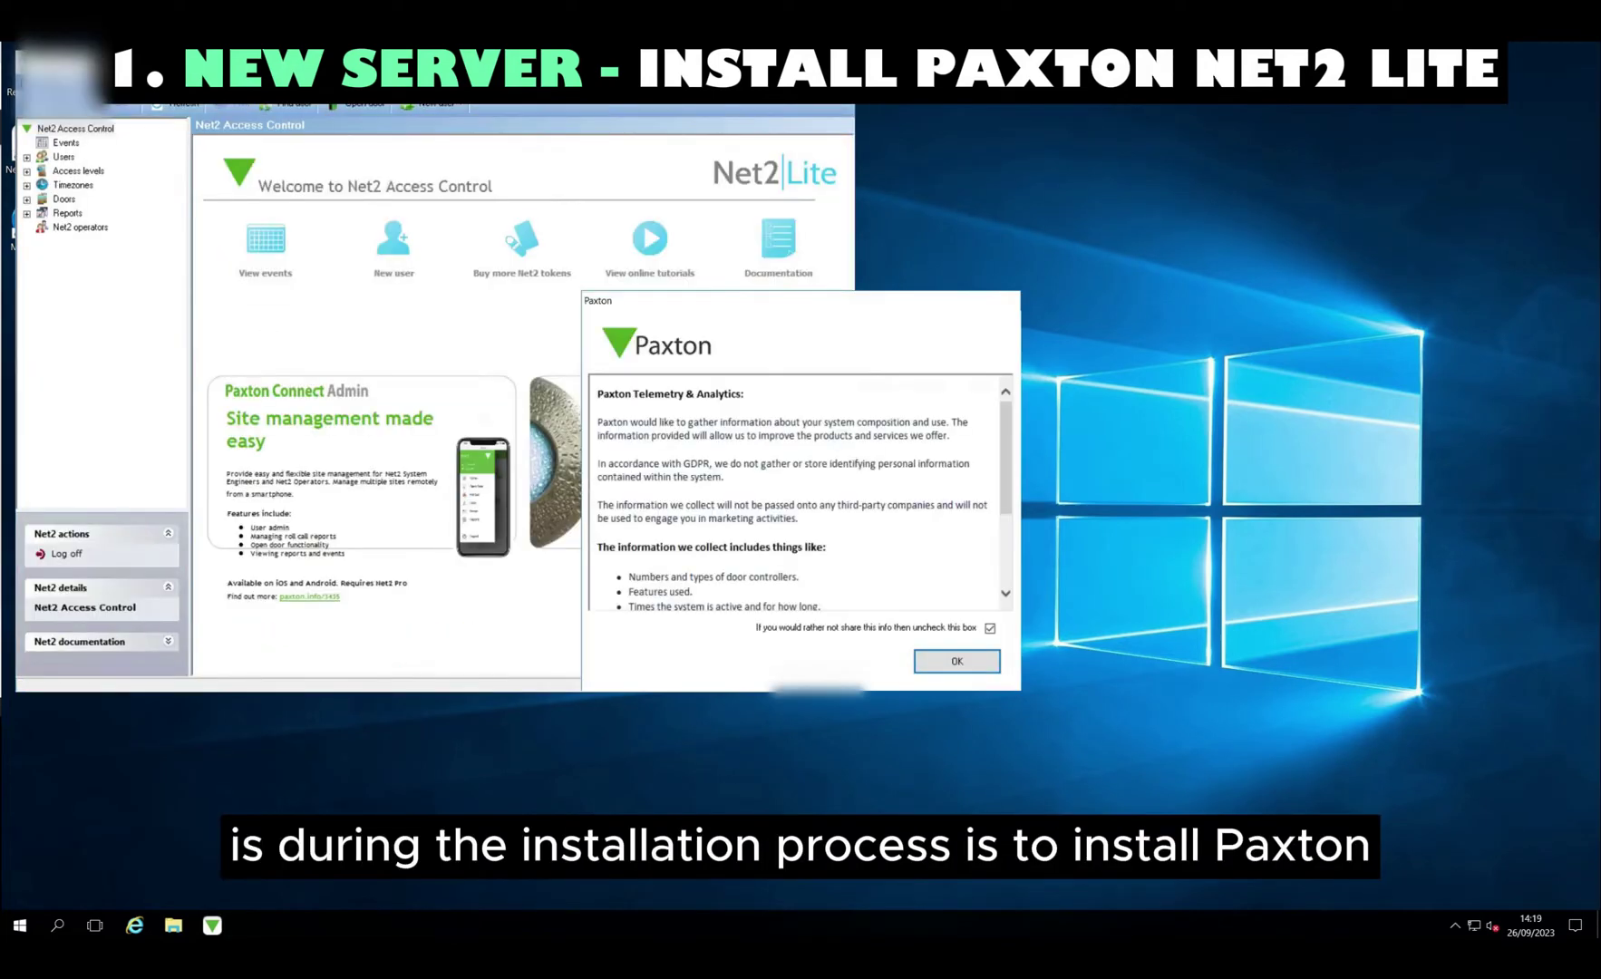
# Dismiss the telemetry notice and view the Help > About Net2 details.
pyautogui.click(949, 659)
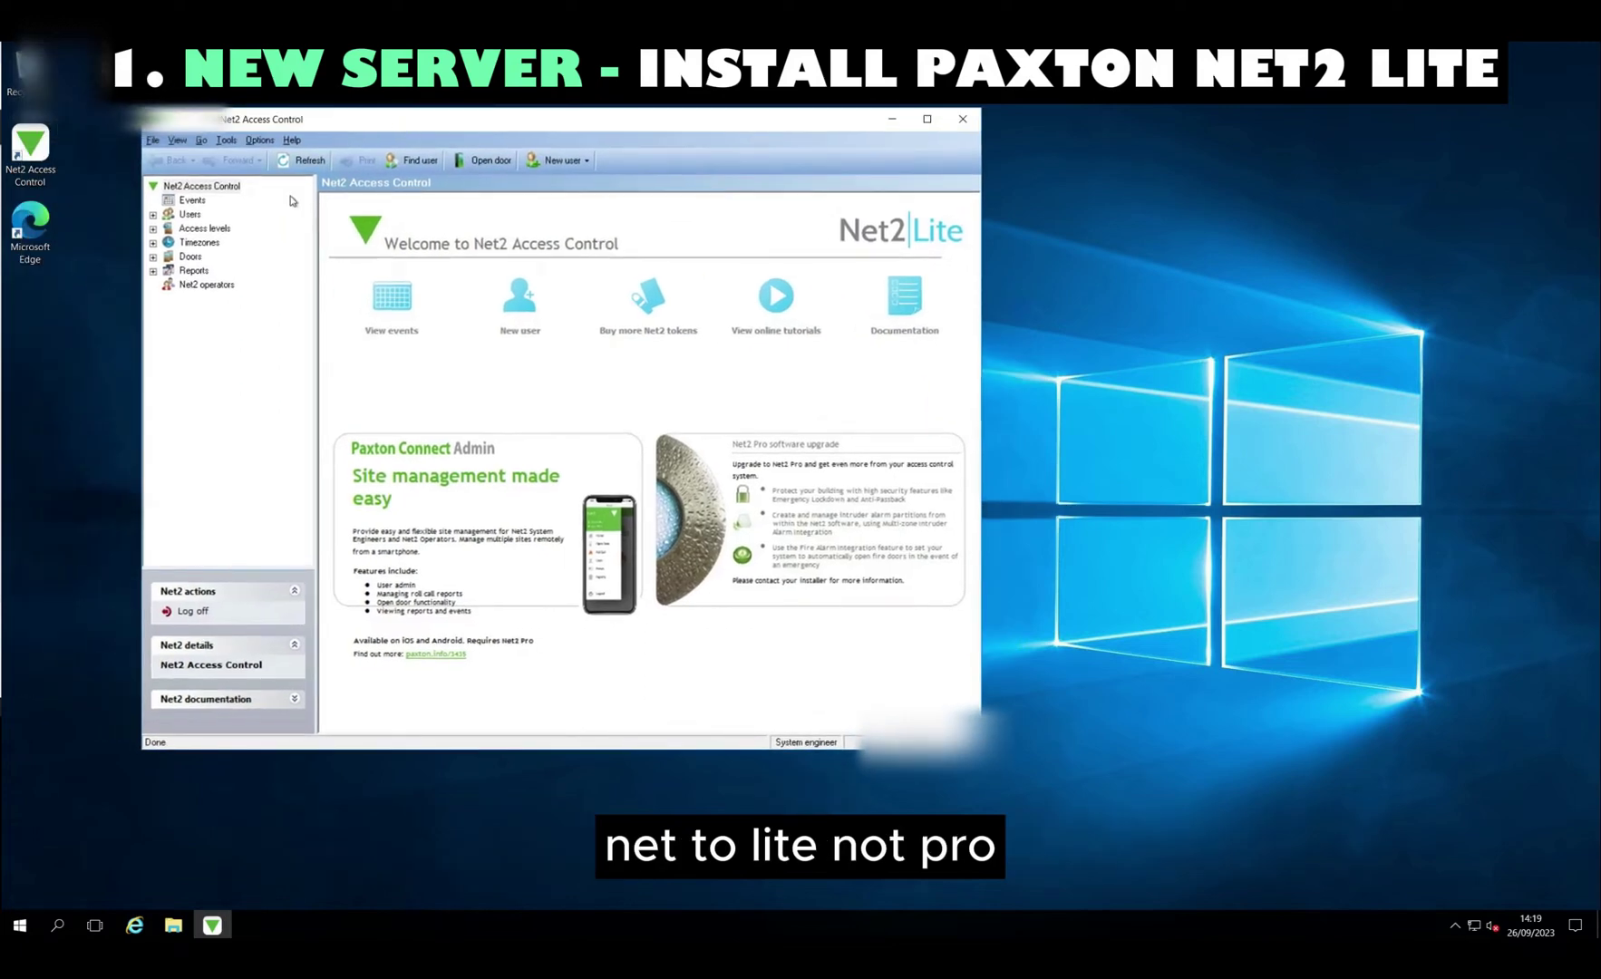
pyautogui.click(291, 139)
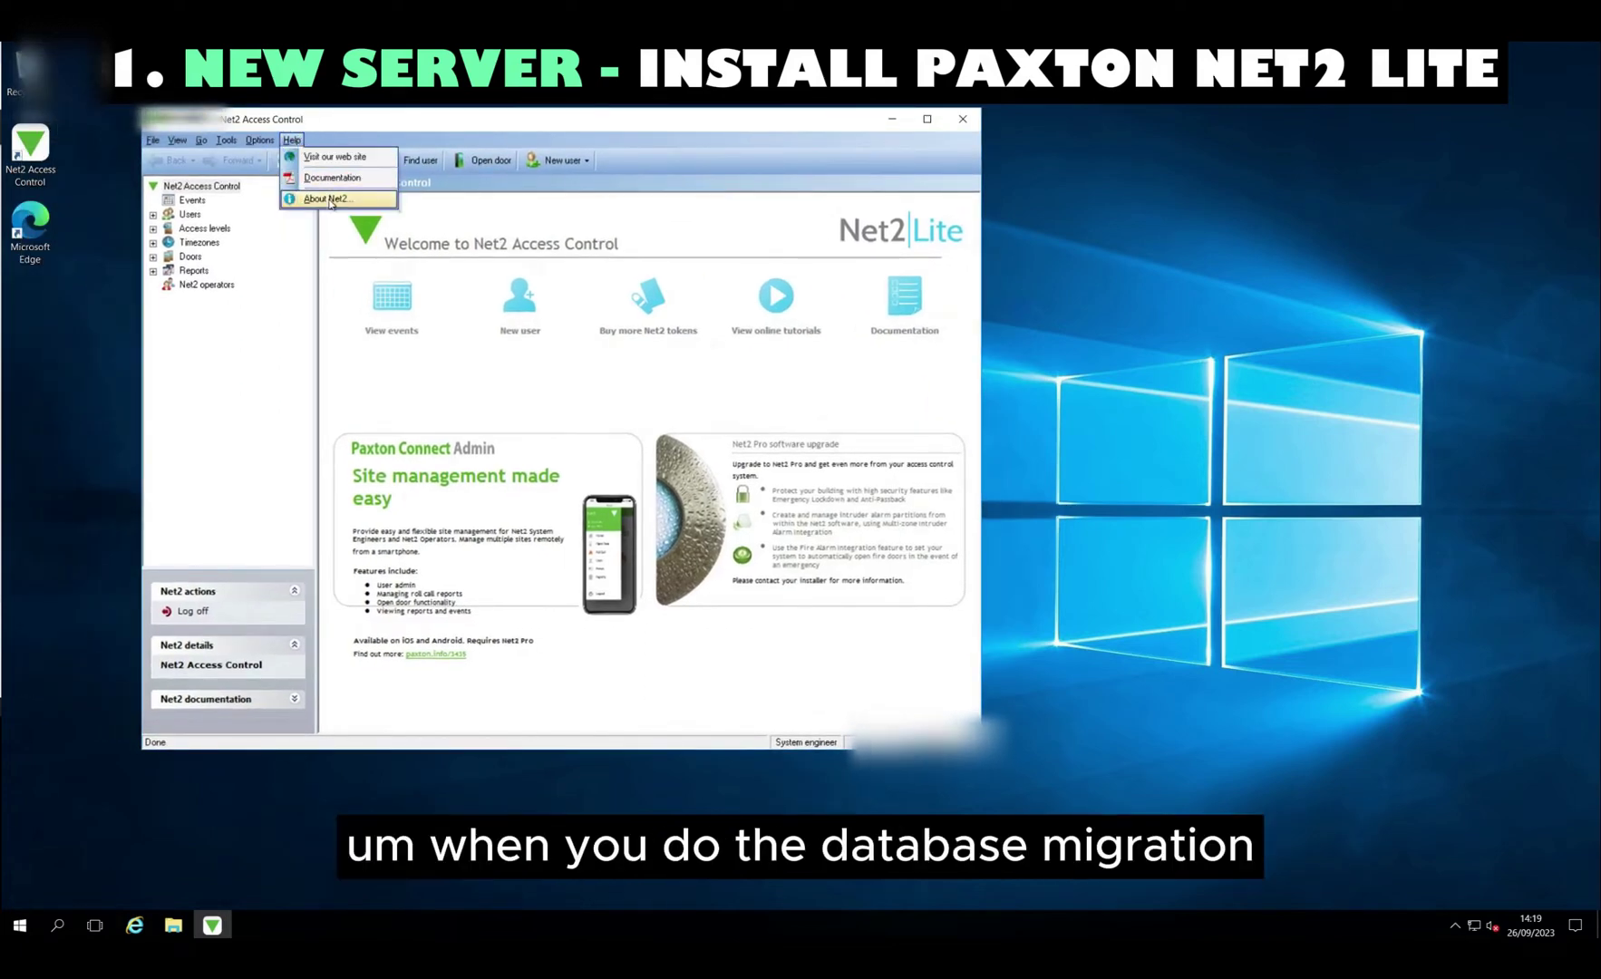
pyautogui.click(327, 200)
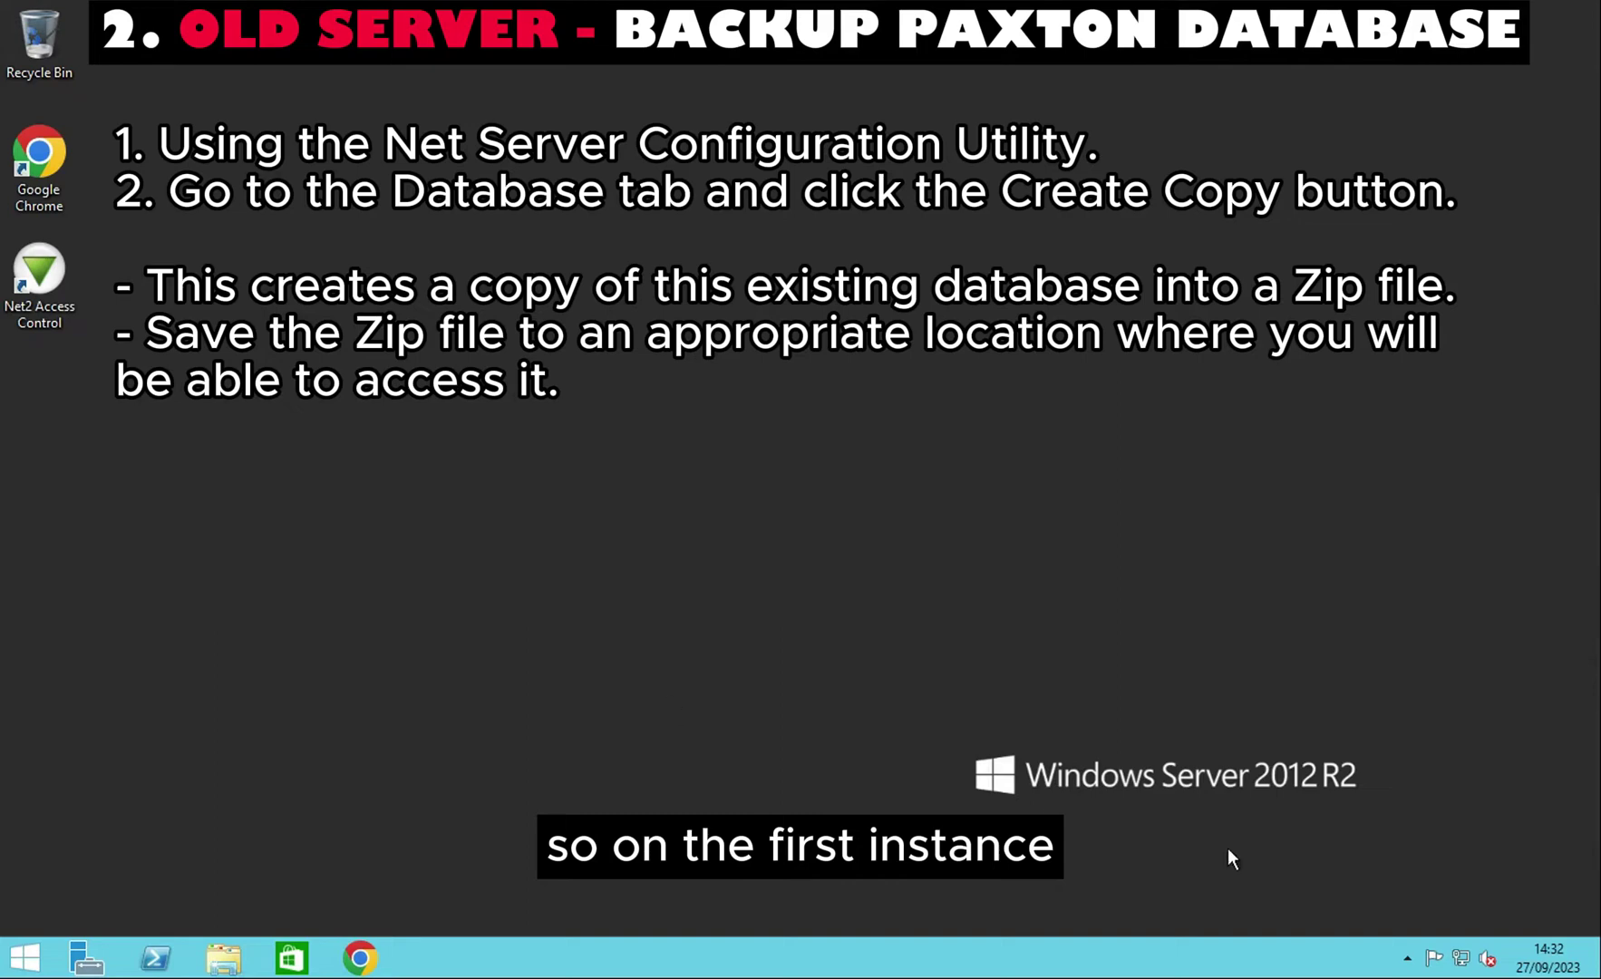
# Launch Net2 Configuration Utility from a Start search for 'confi', approving UAC.
pyautogui.click(24, 957)
pyautogui.write('configuration Utility')
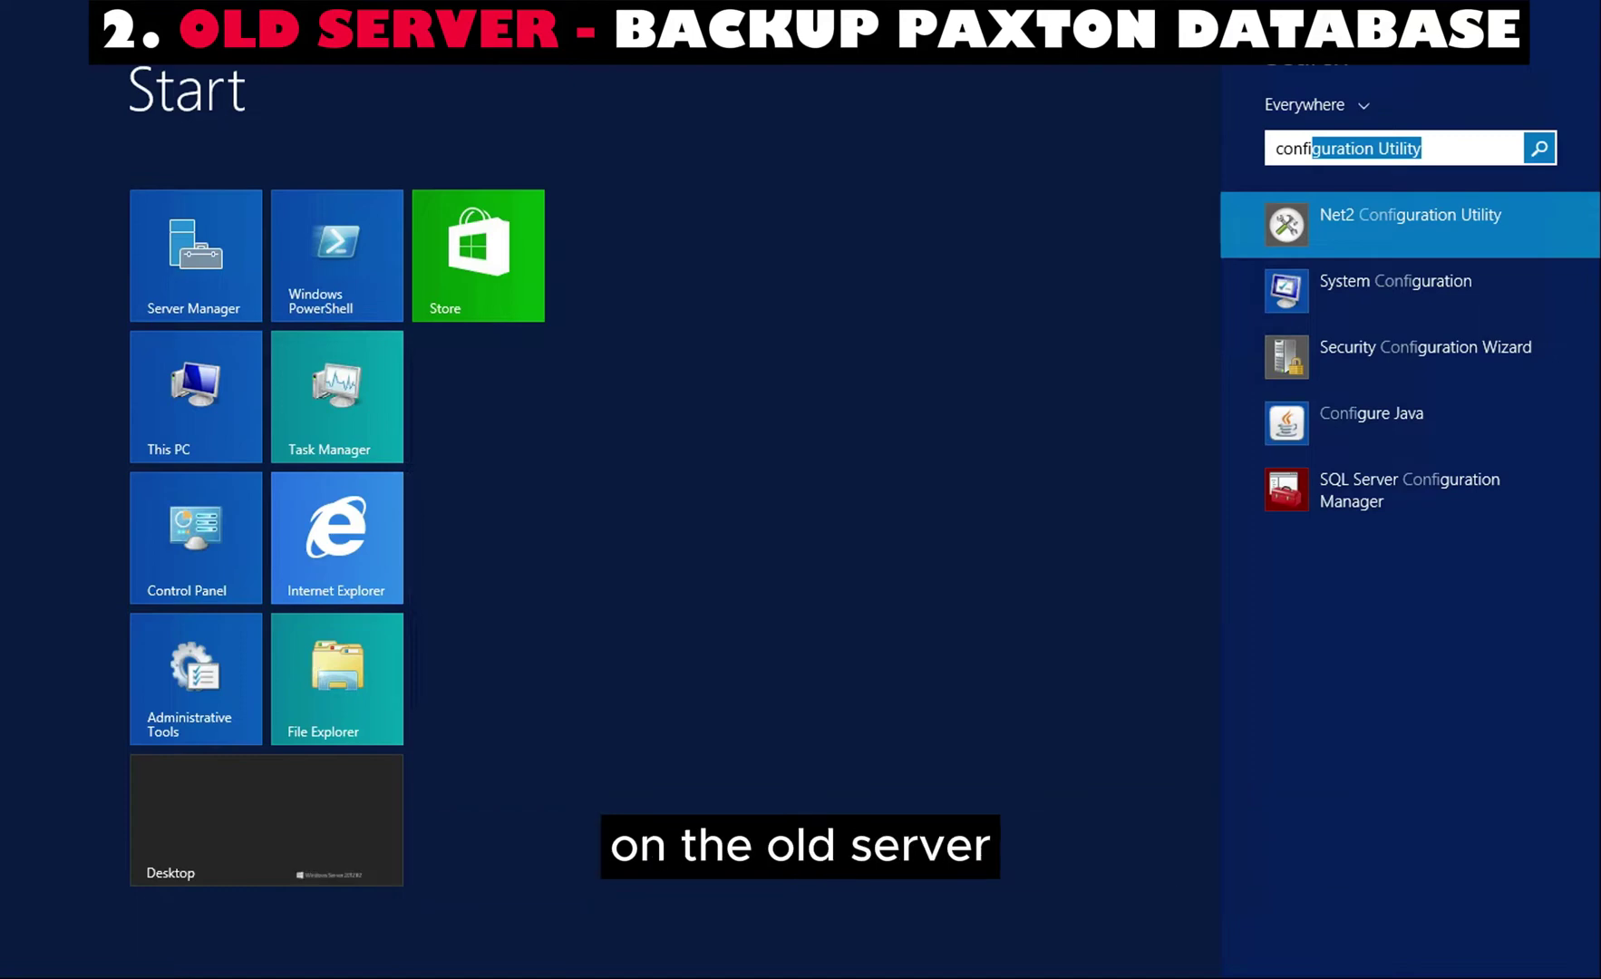
pyautogui.click(1402, 221)
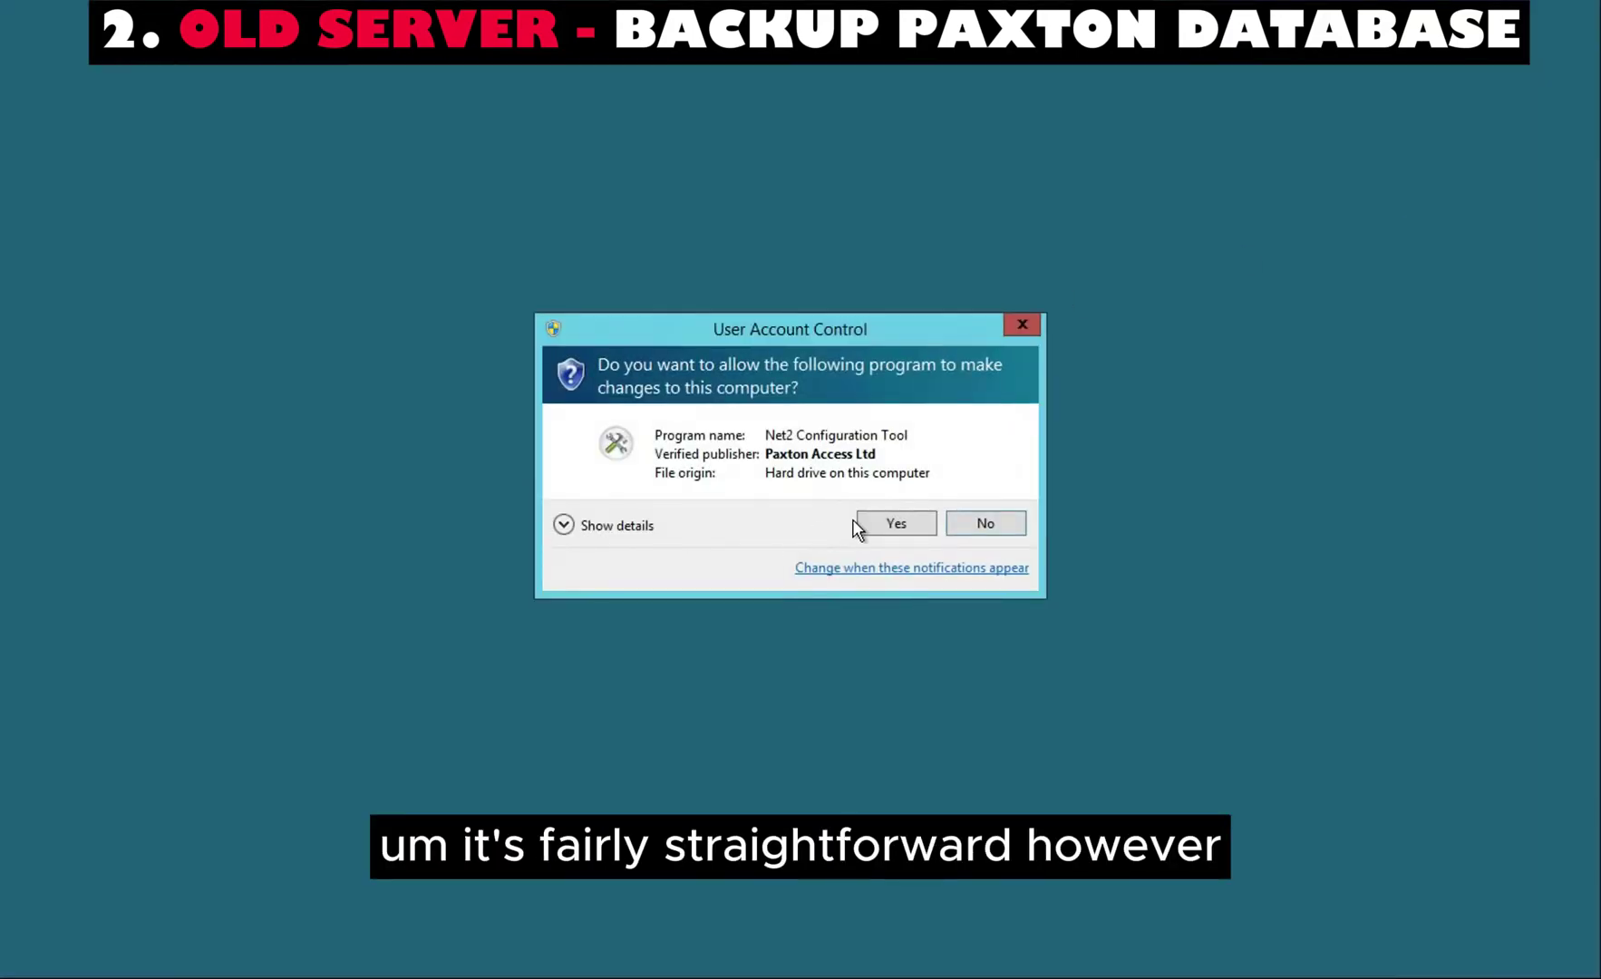
pyautogui.click(872, 524)
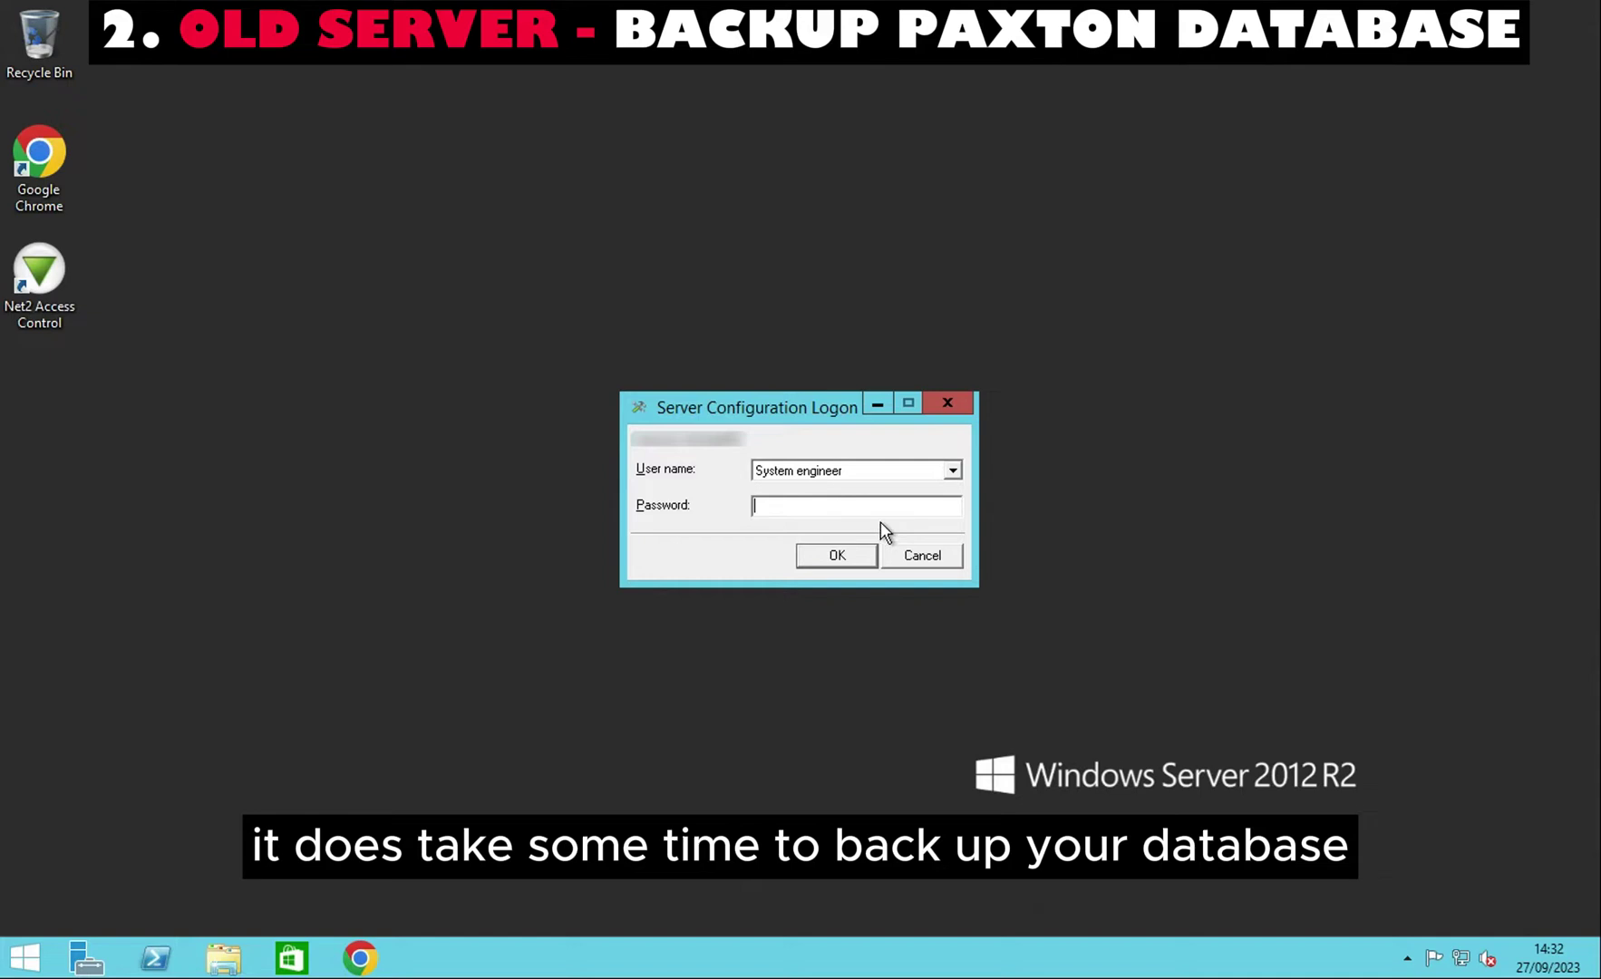
# Log on to the utility as System engineer with the engineer password.
pyautogui.click(872, 504)
pyautogui.write('*')
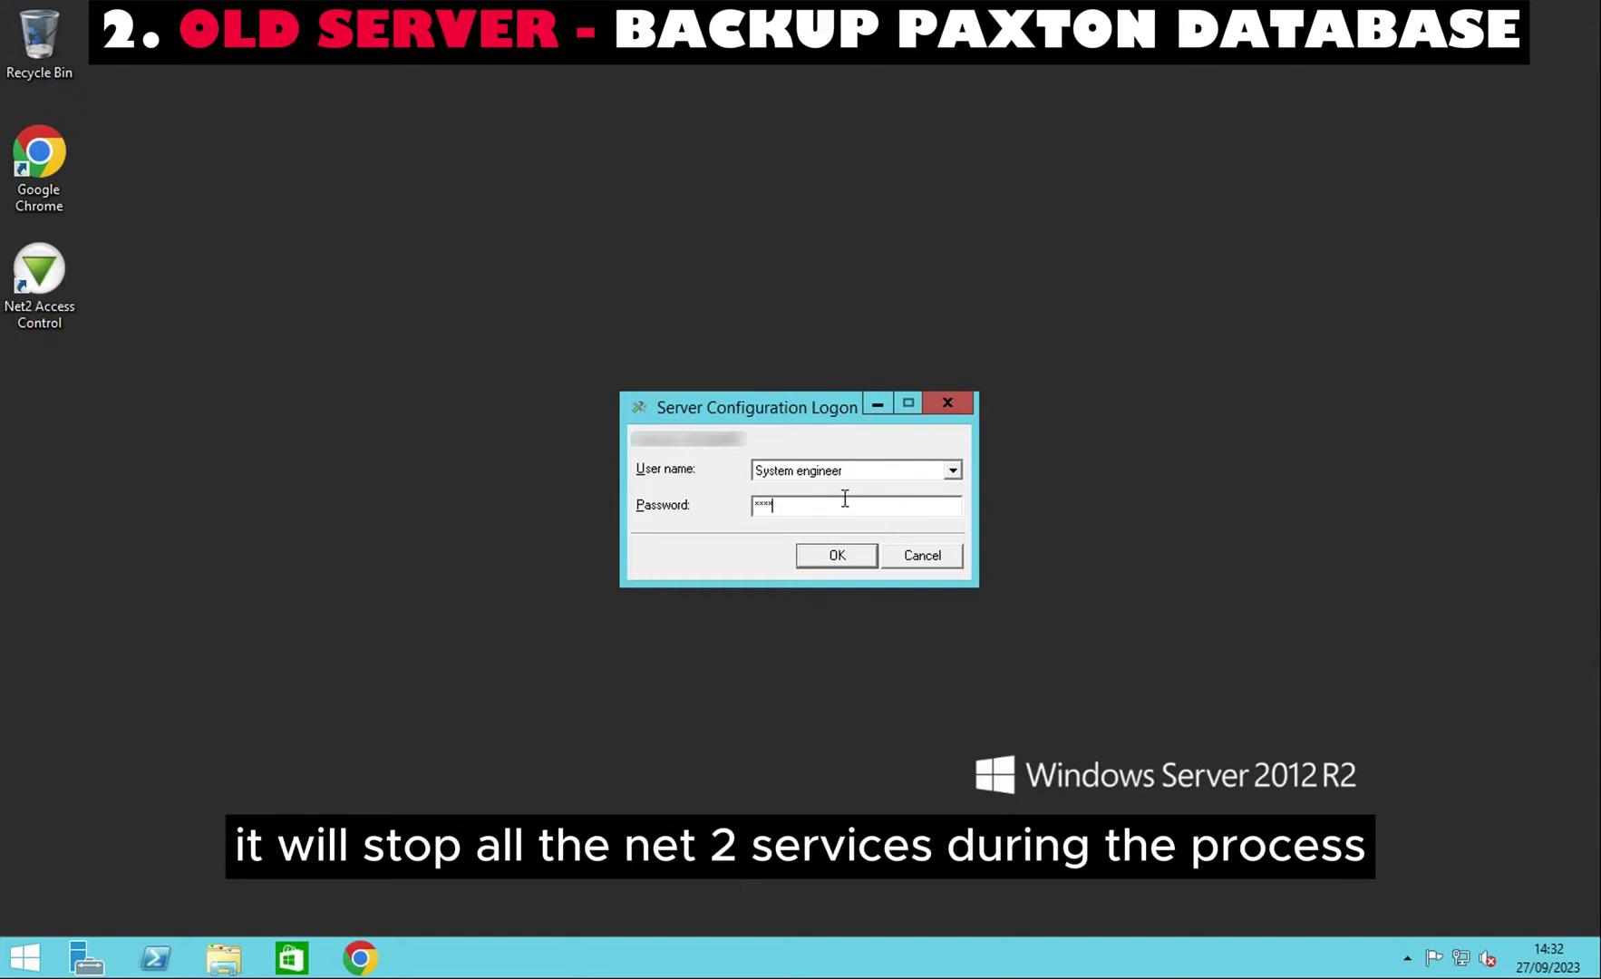
pyautogui.write('*************')
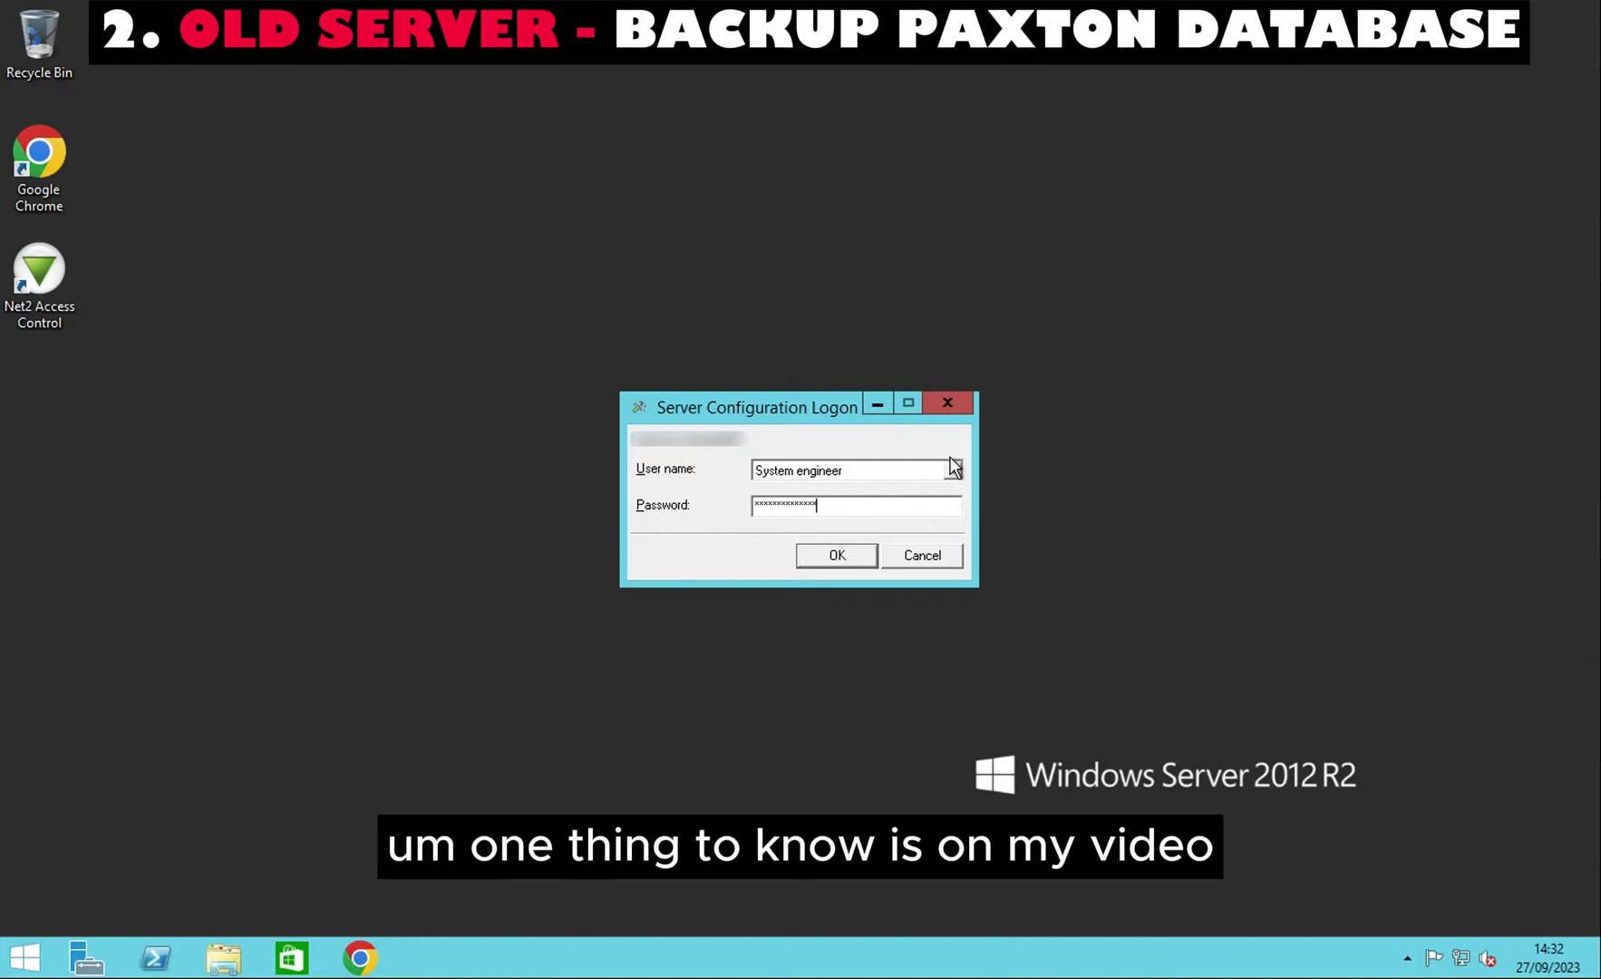
pyautogui.click(954, 469)
pyautogui.click(848, 540)
pyautogui.click(839, 554)
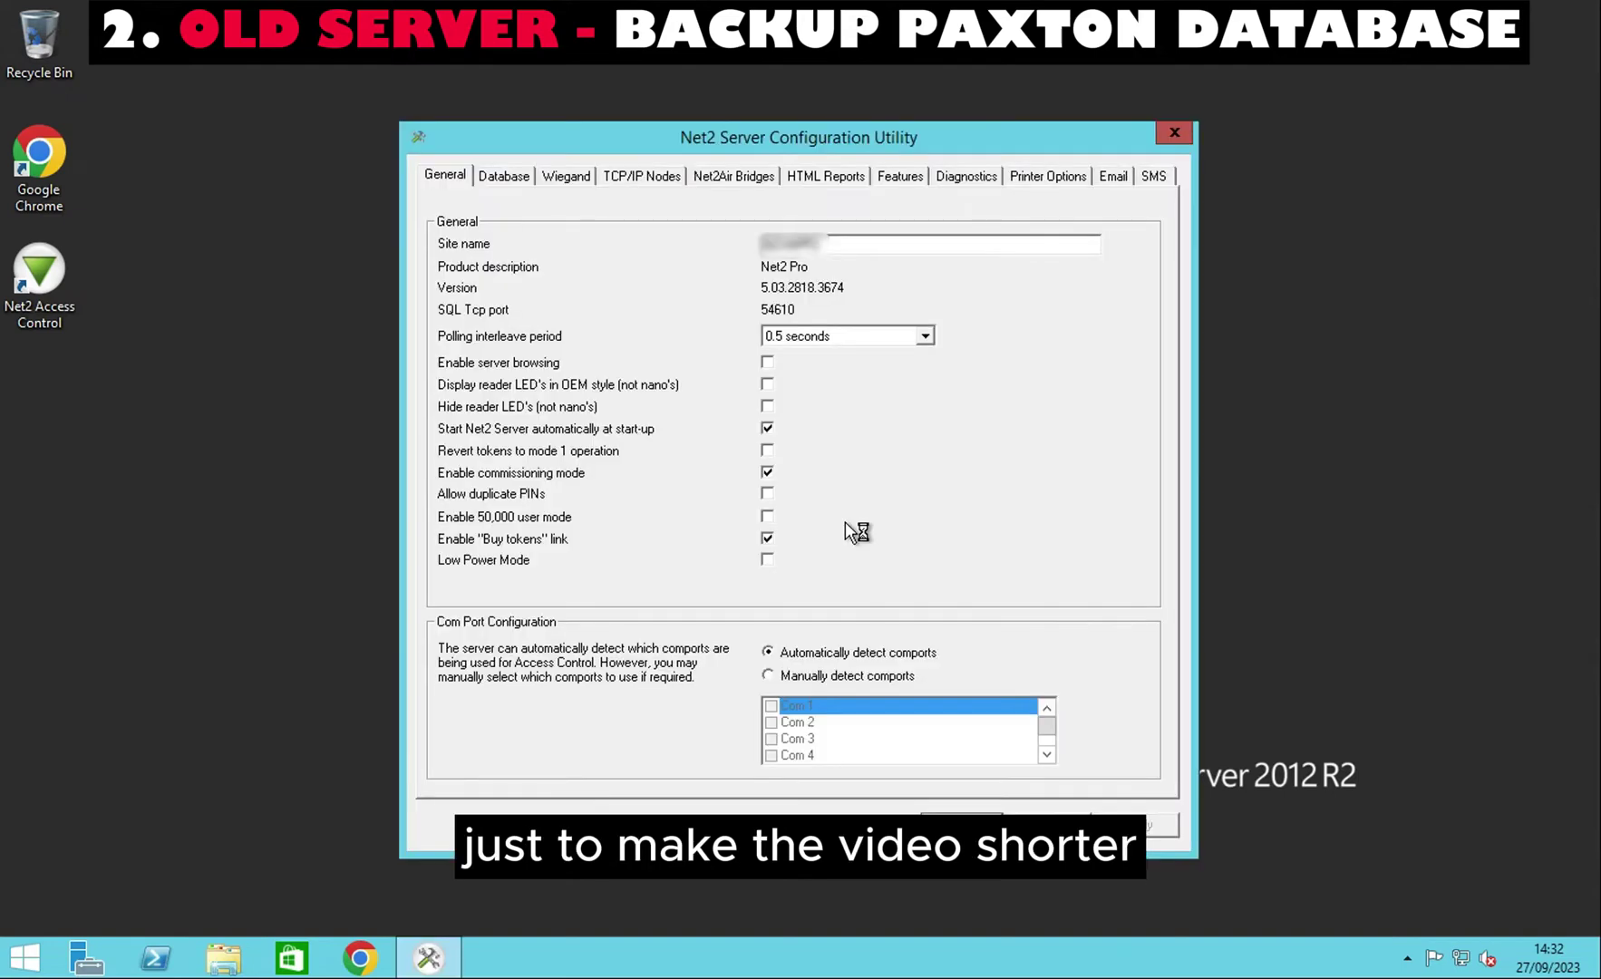
# From the Database tab, create a database copy saved as Net2Database.zip in Temp.
pyautogui.click(489, 174)
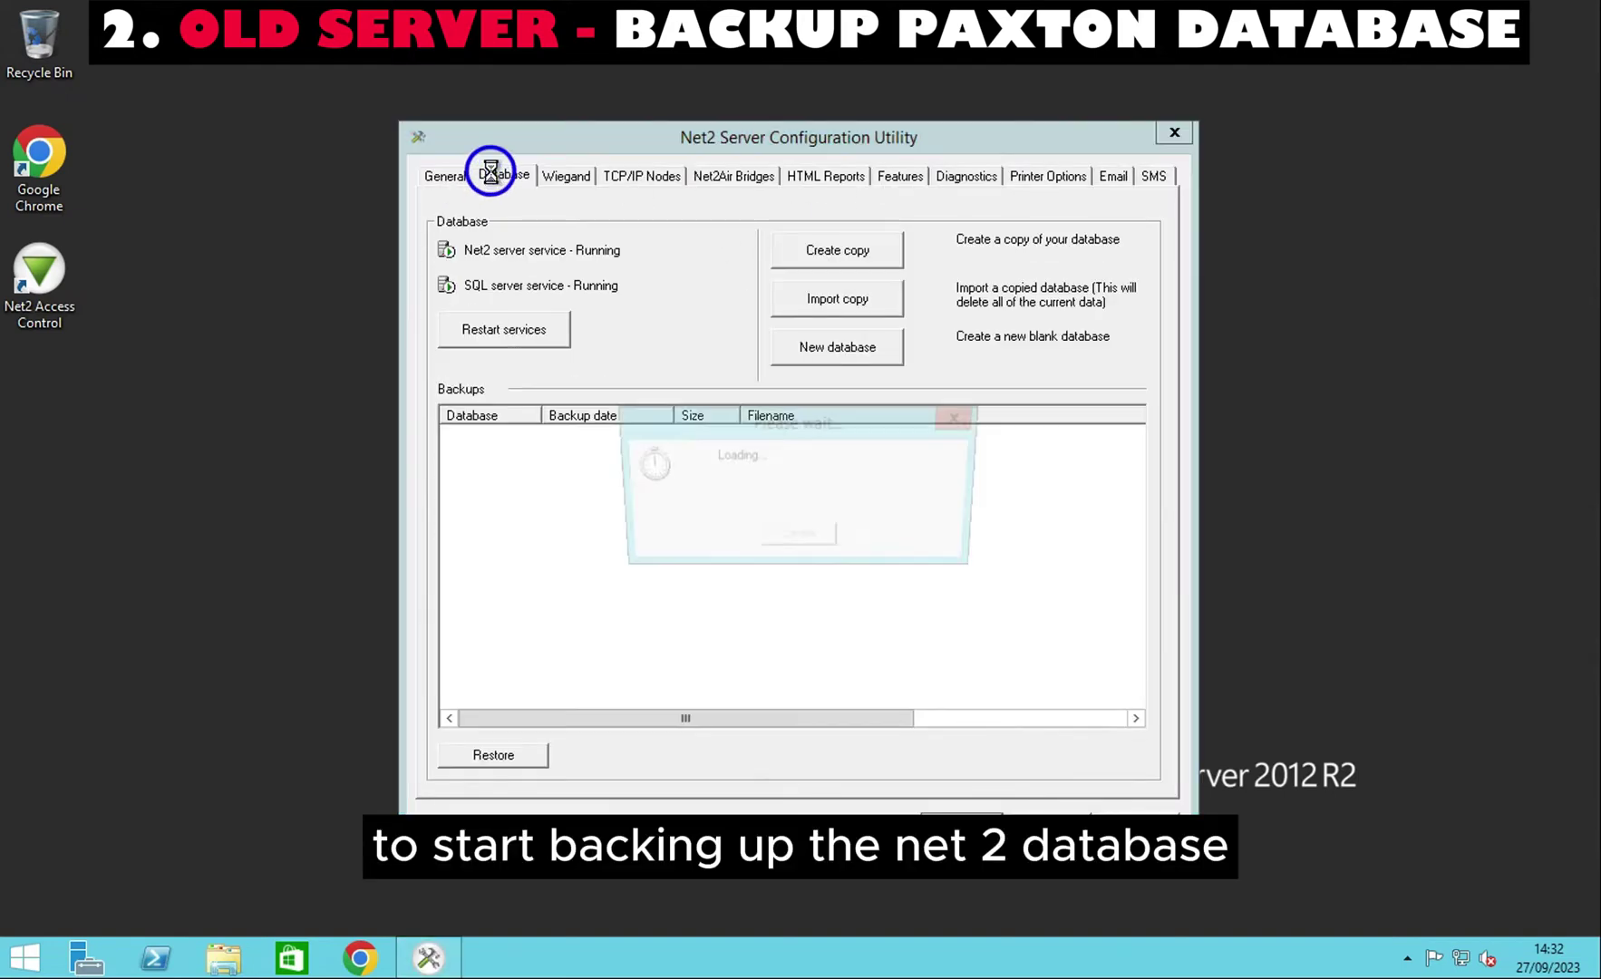
pyautogui.click(857, 256)
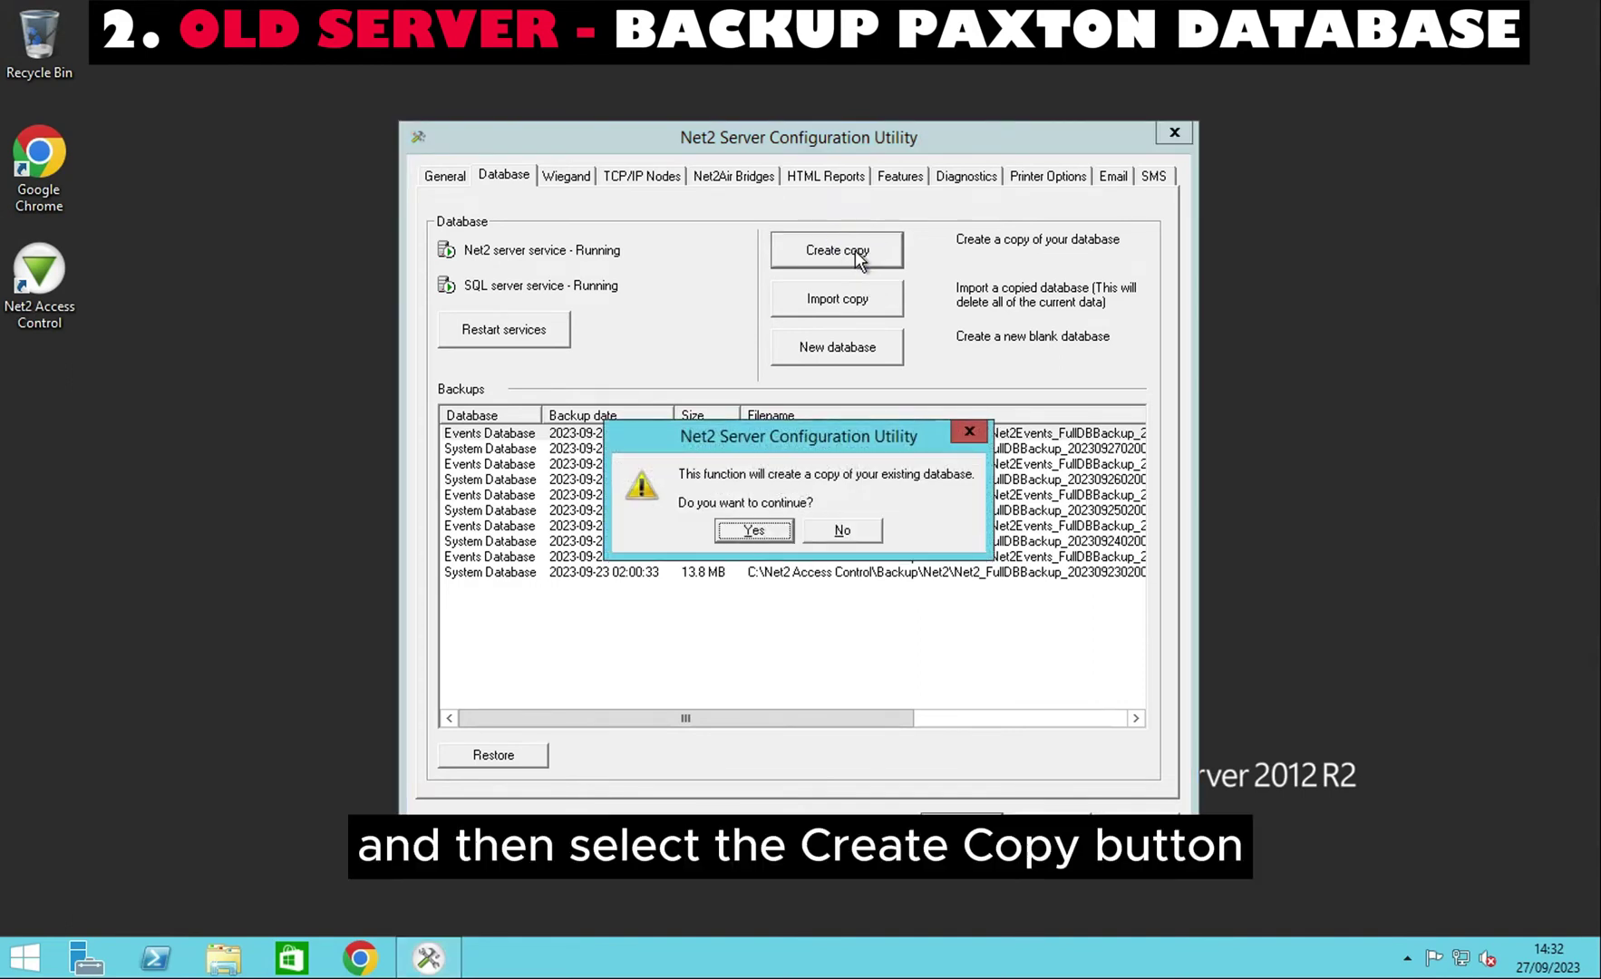
pyautogui.click(750, 538)
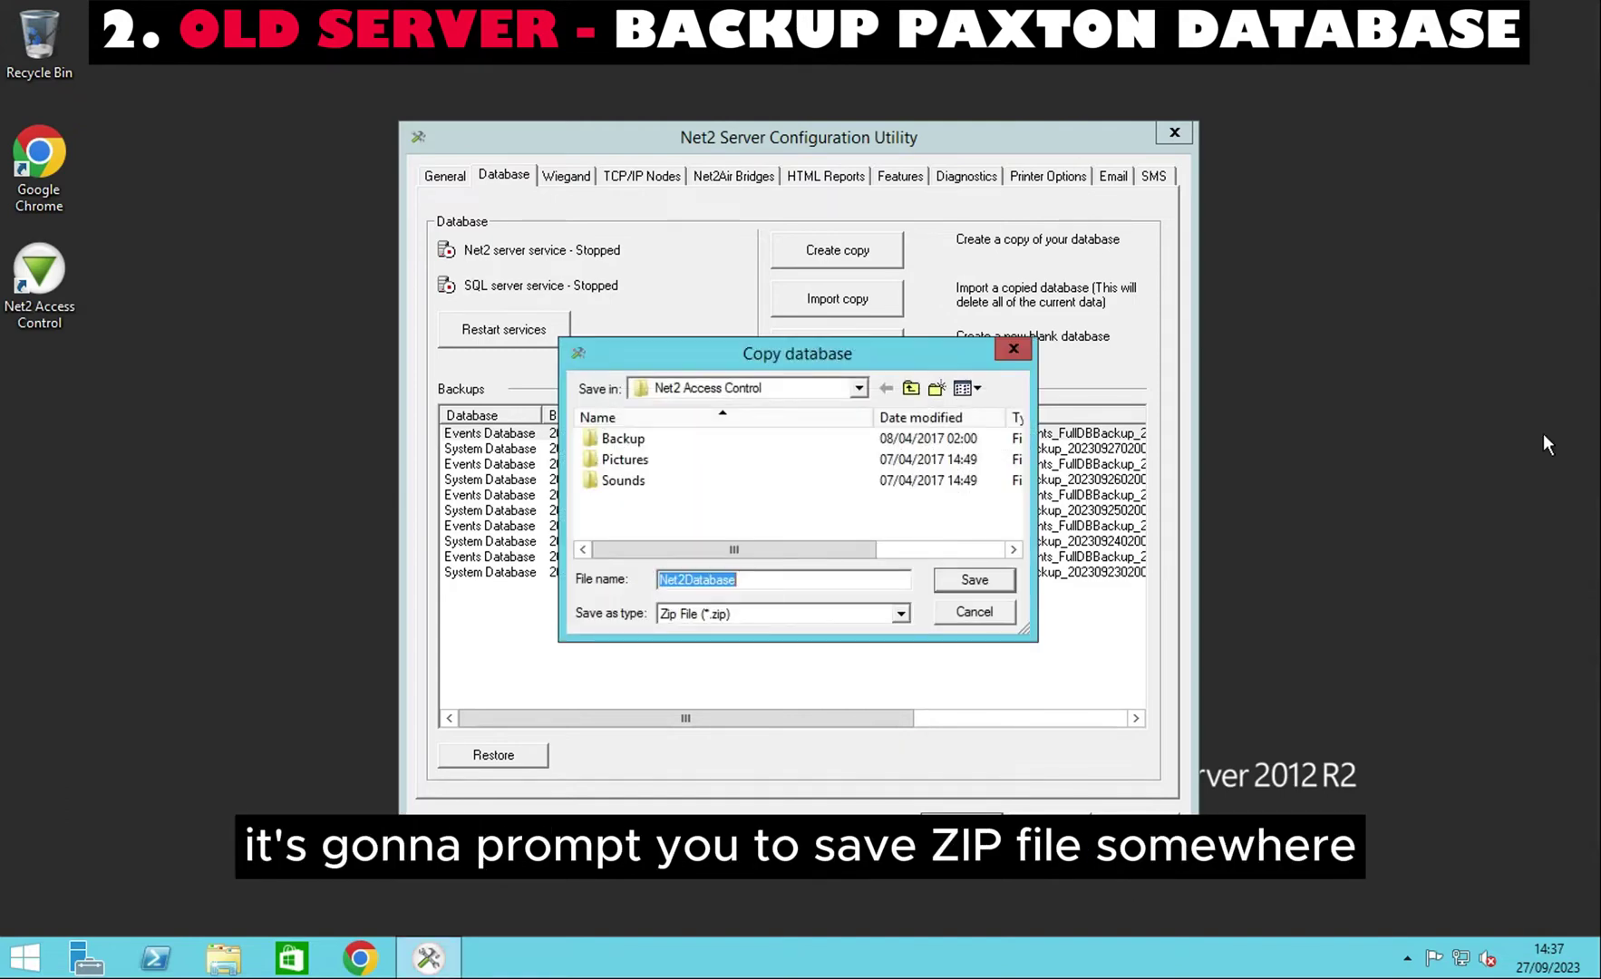
pyautogui.click(857, 387)
pyautogui.click(821, 554)
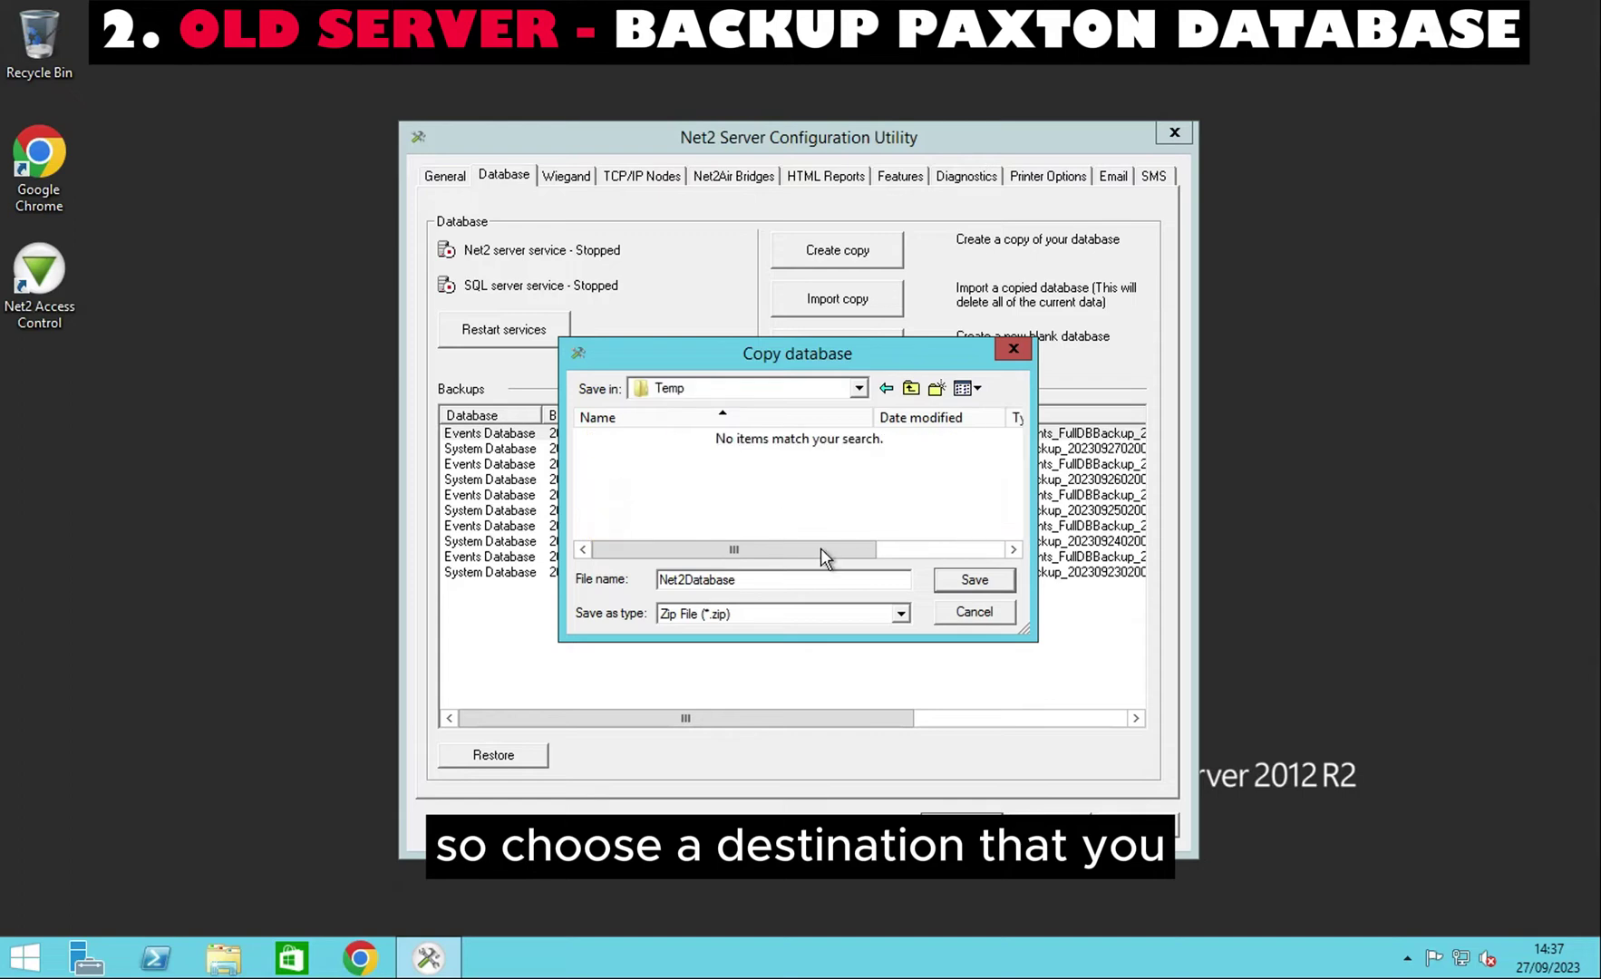
pyautogui.click(975, 579)
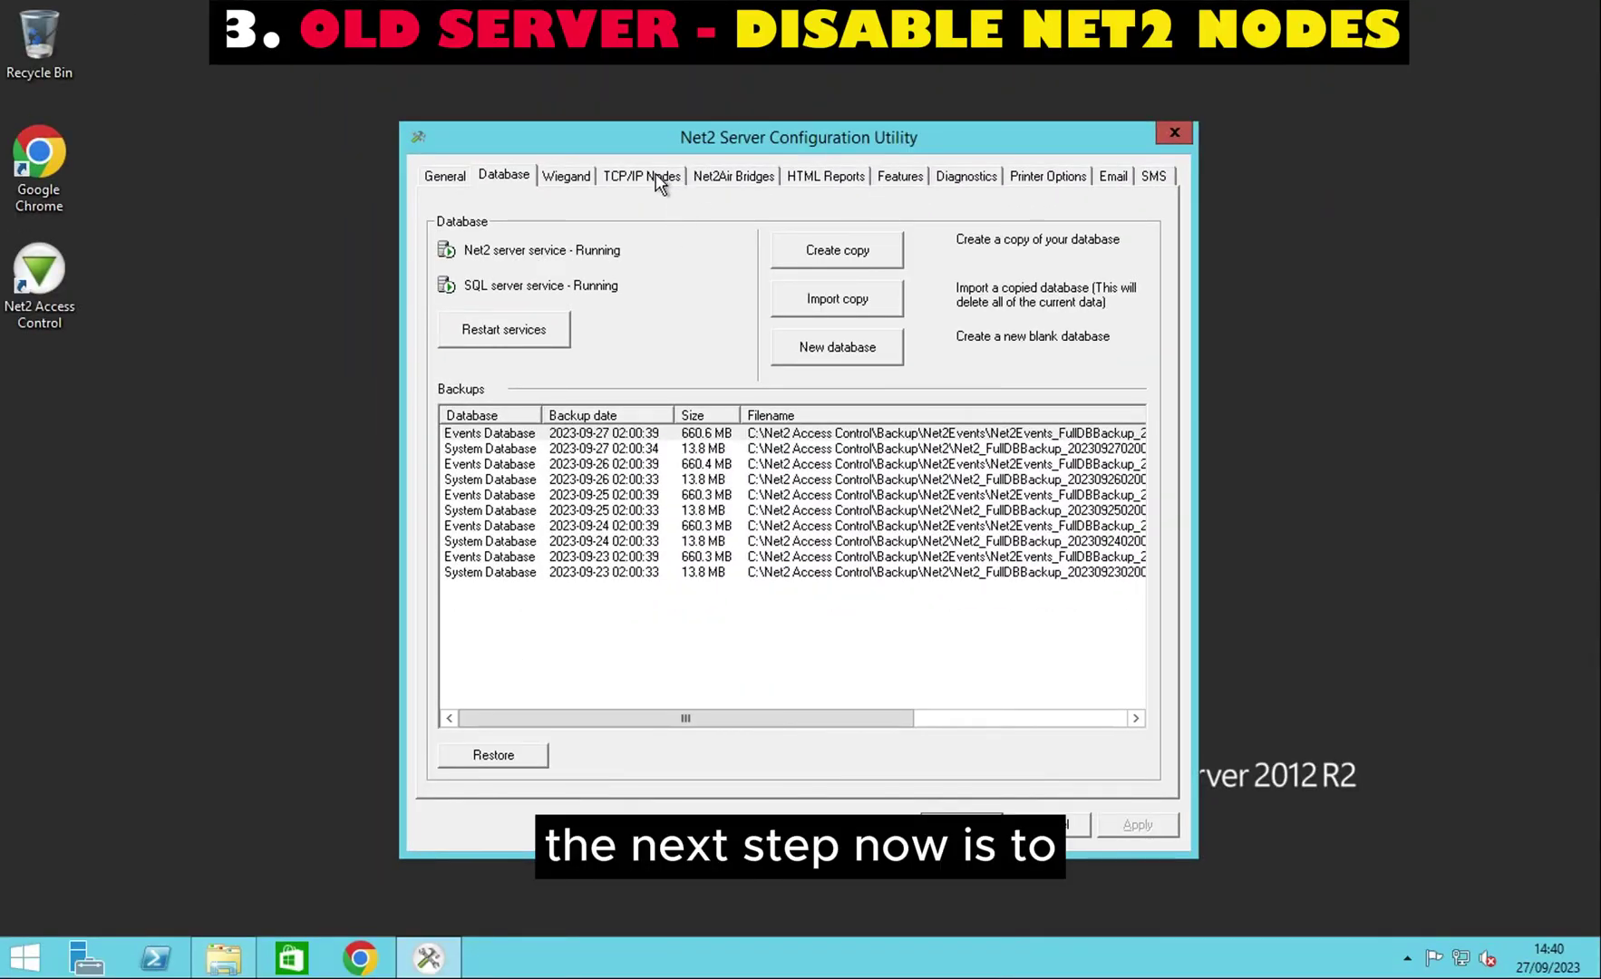
# Untick all TCP/IP nodes, apply, and accept restarting the Net2 Server.
pyautogui.click(659, 181)
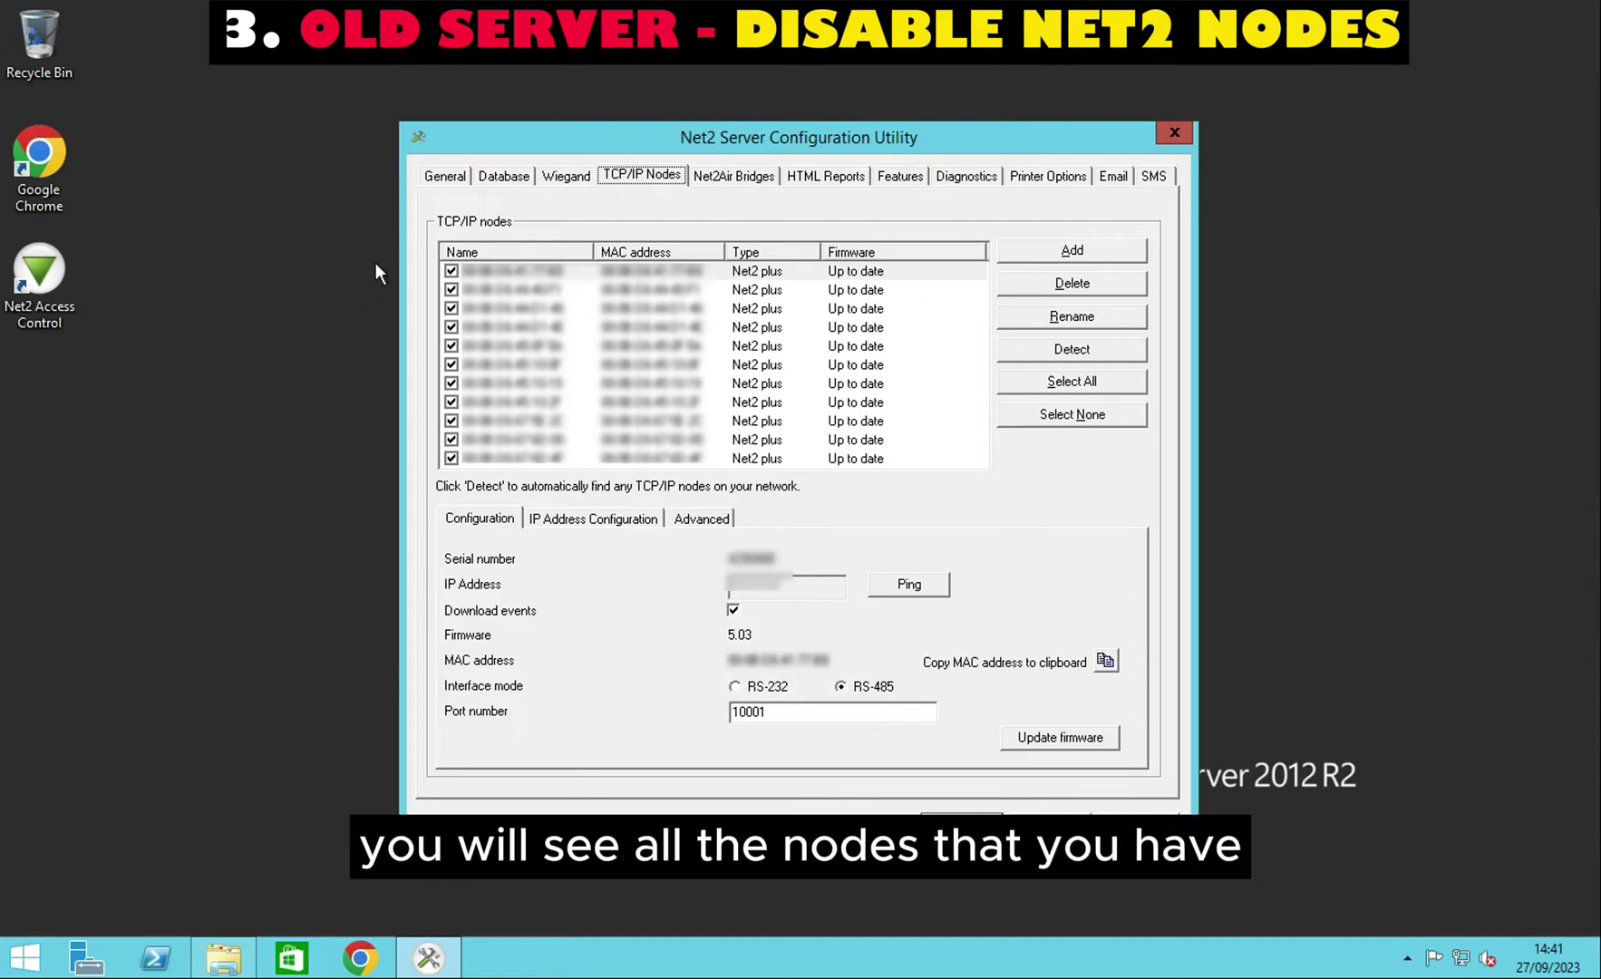
pyautogui.click(1060, 416)
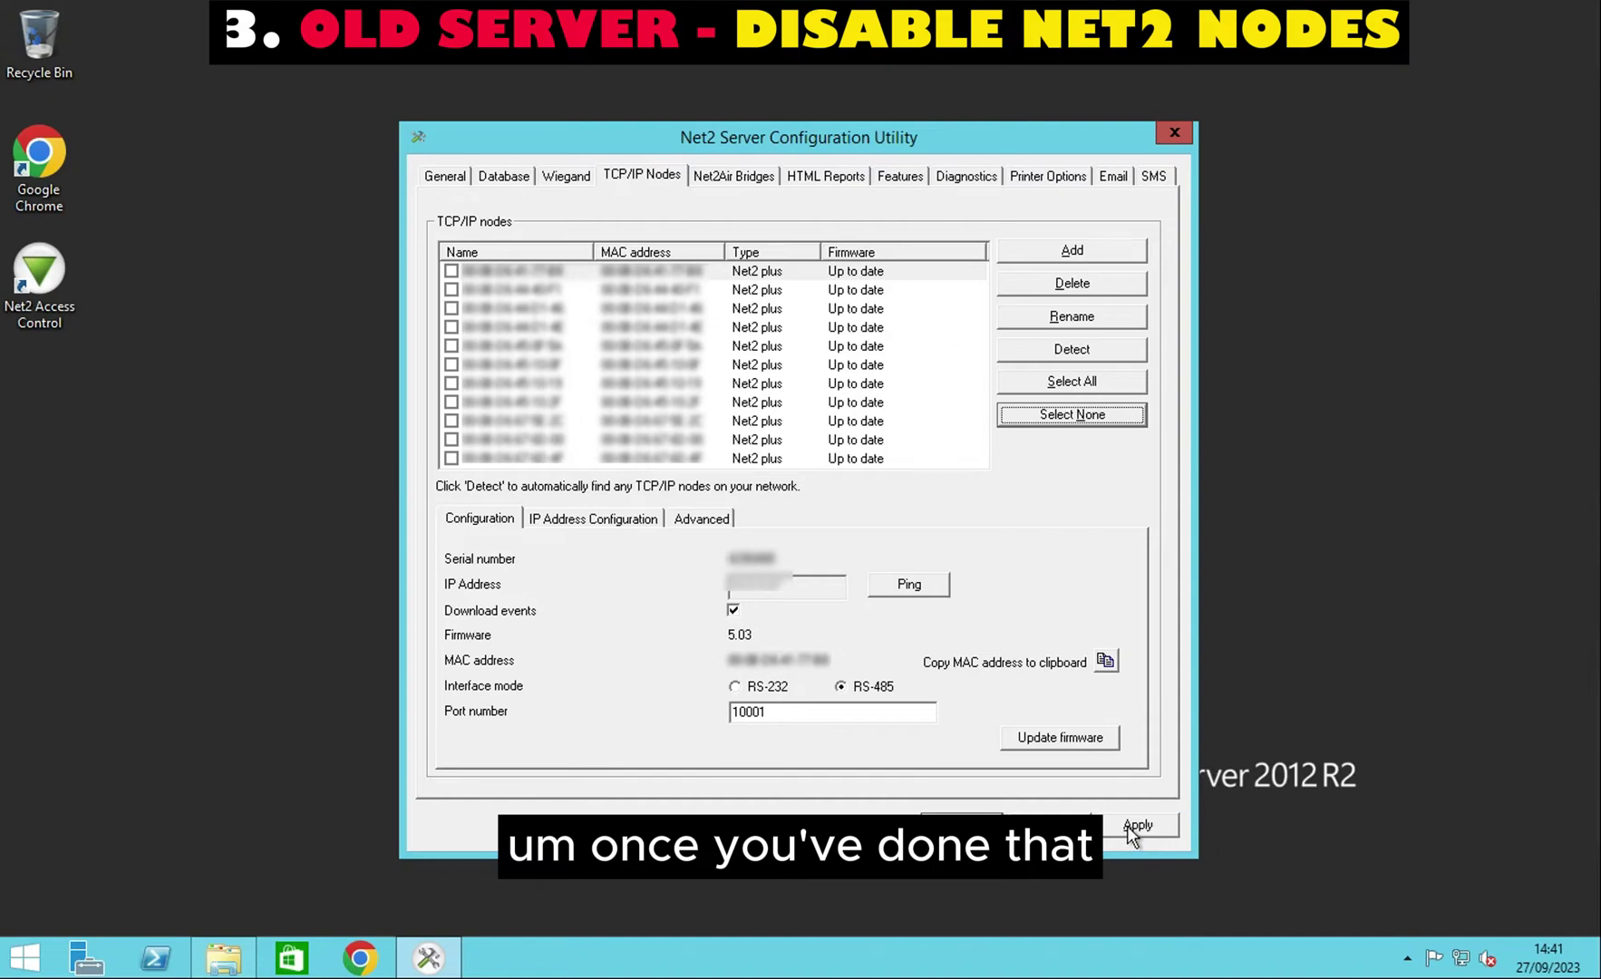
pyautogui.click(1135, 825)
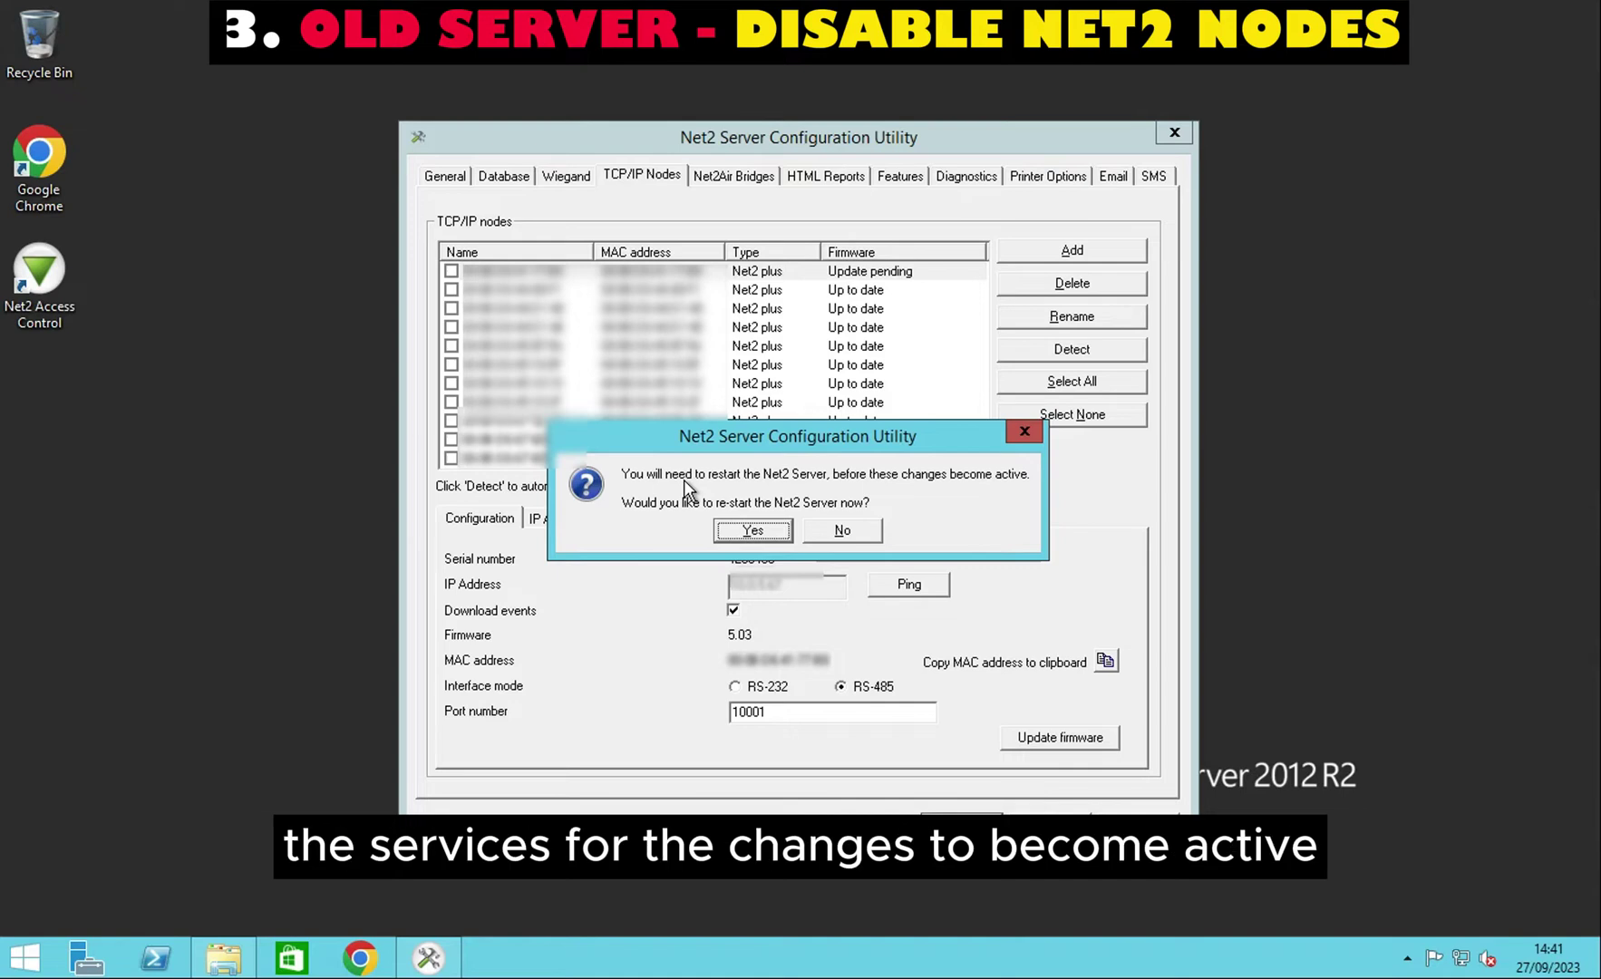
pyautogui.click(752, 532)
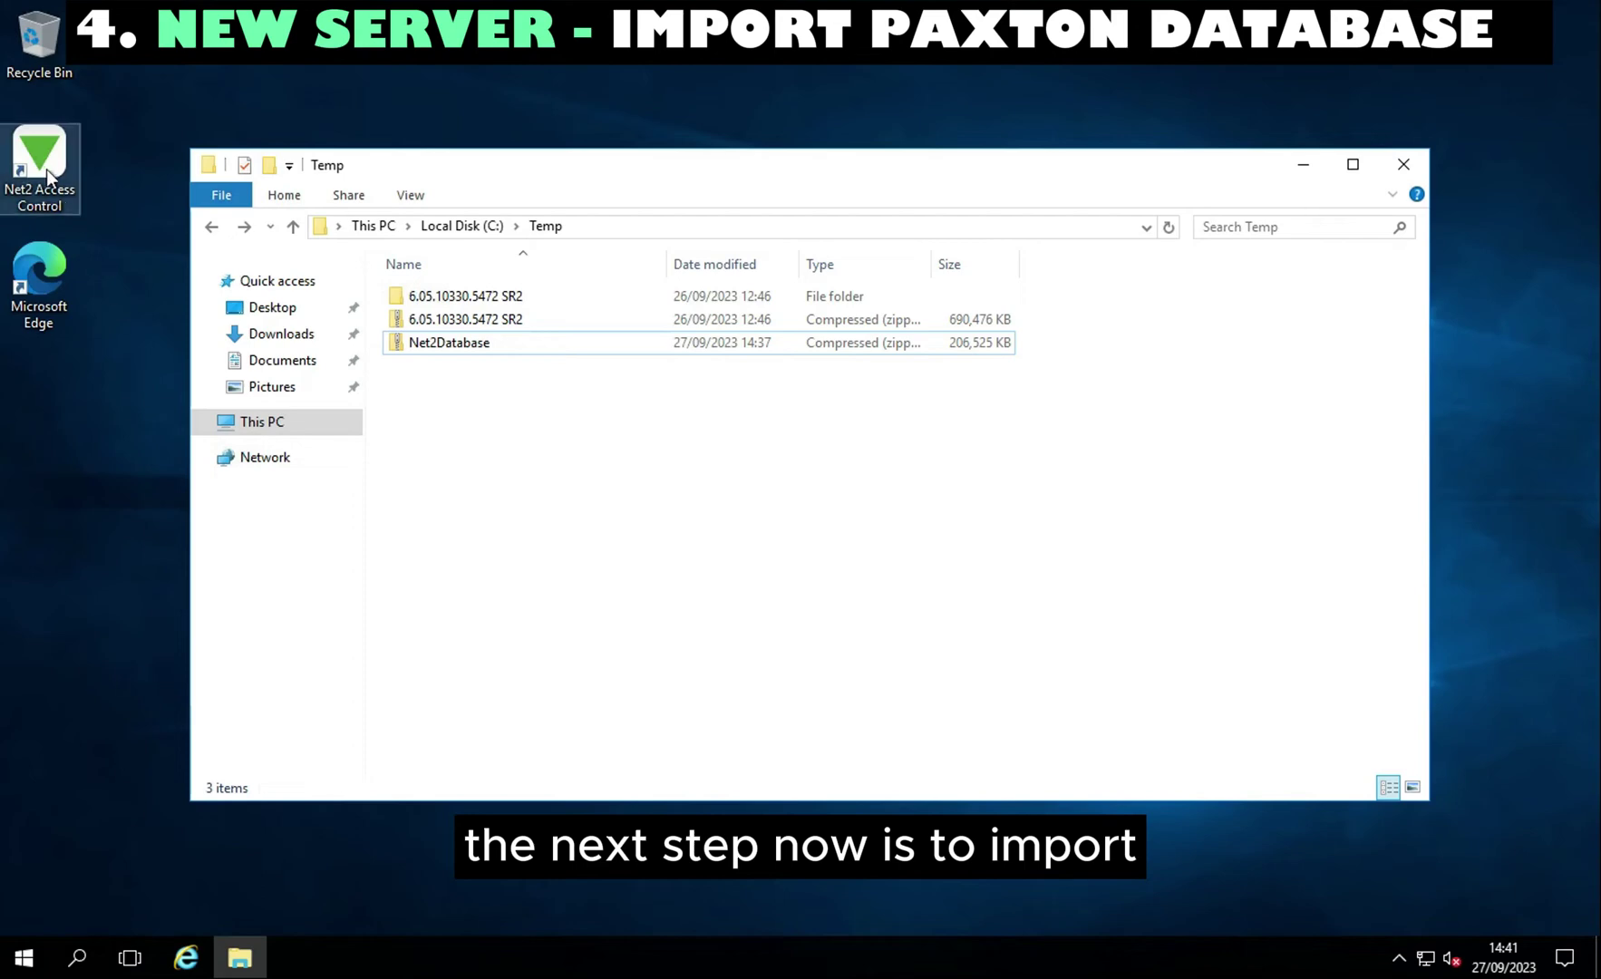
# On the new server, launch Net2 Configuration Utility via a Start search for 'net2 co', approving UAC.
pyautogui.click(46, 168)
pyautogui.click(24, 958)
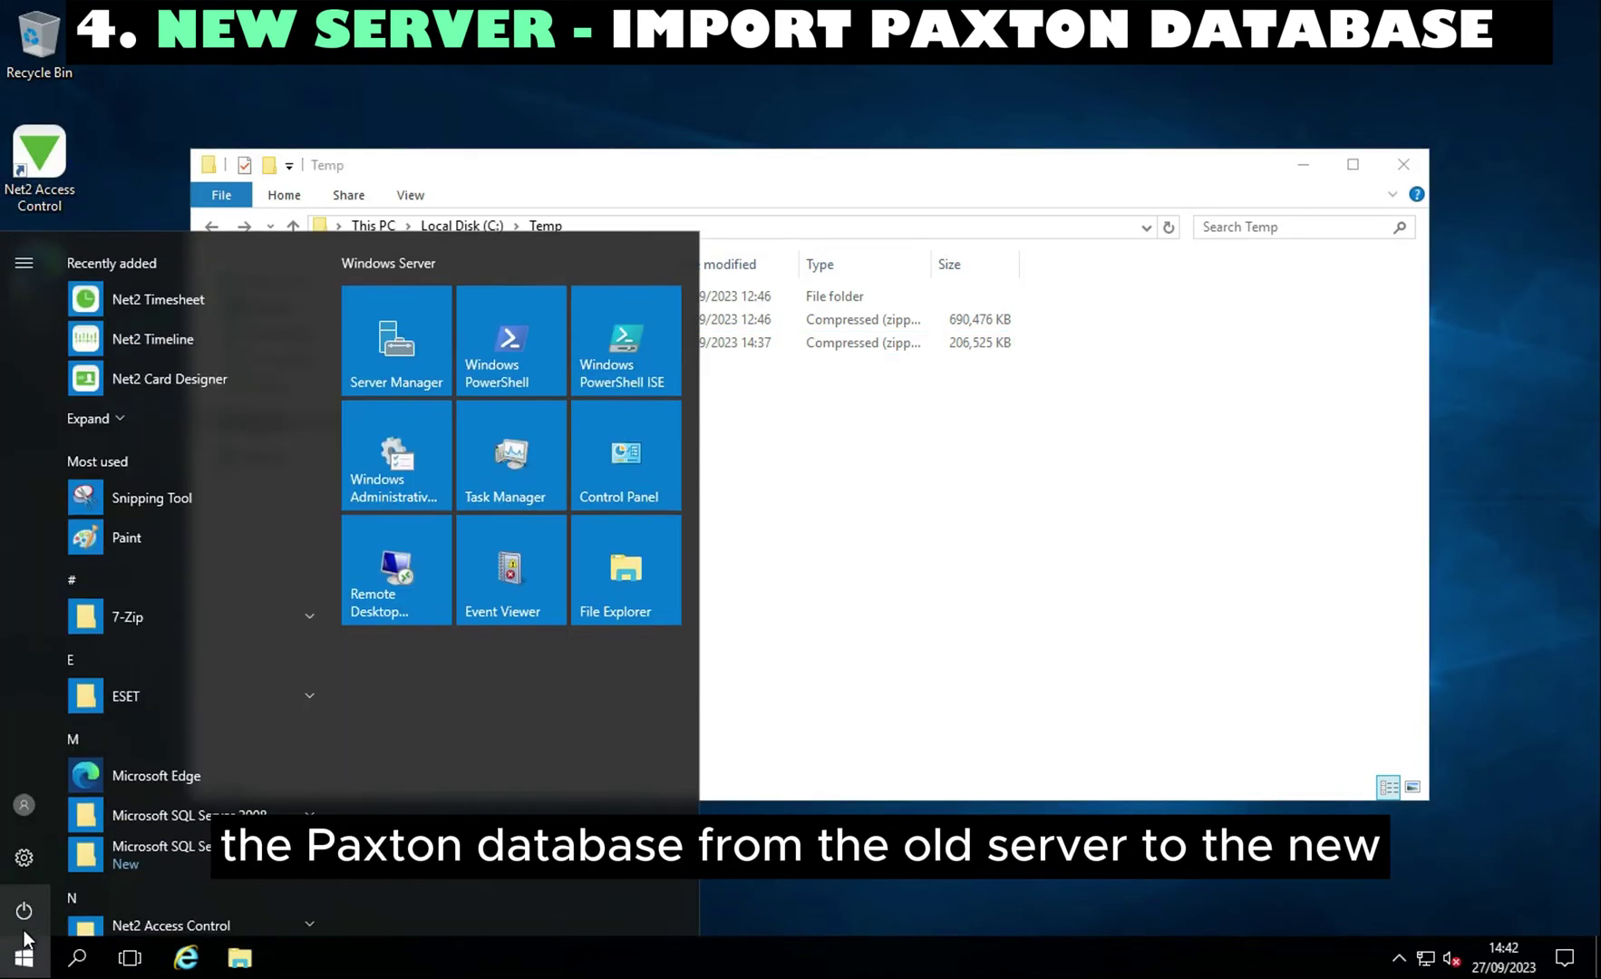
pyautogui.write('net2 co')
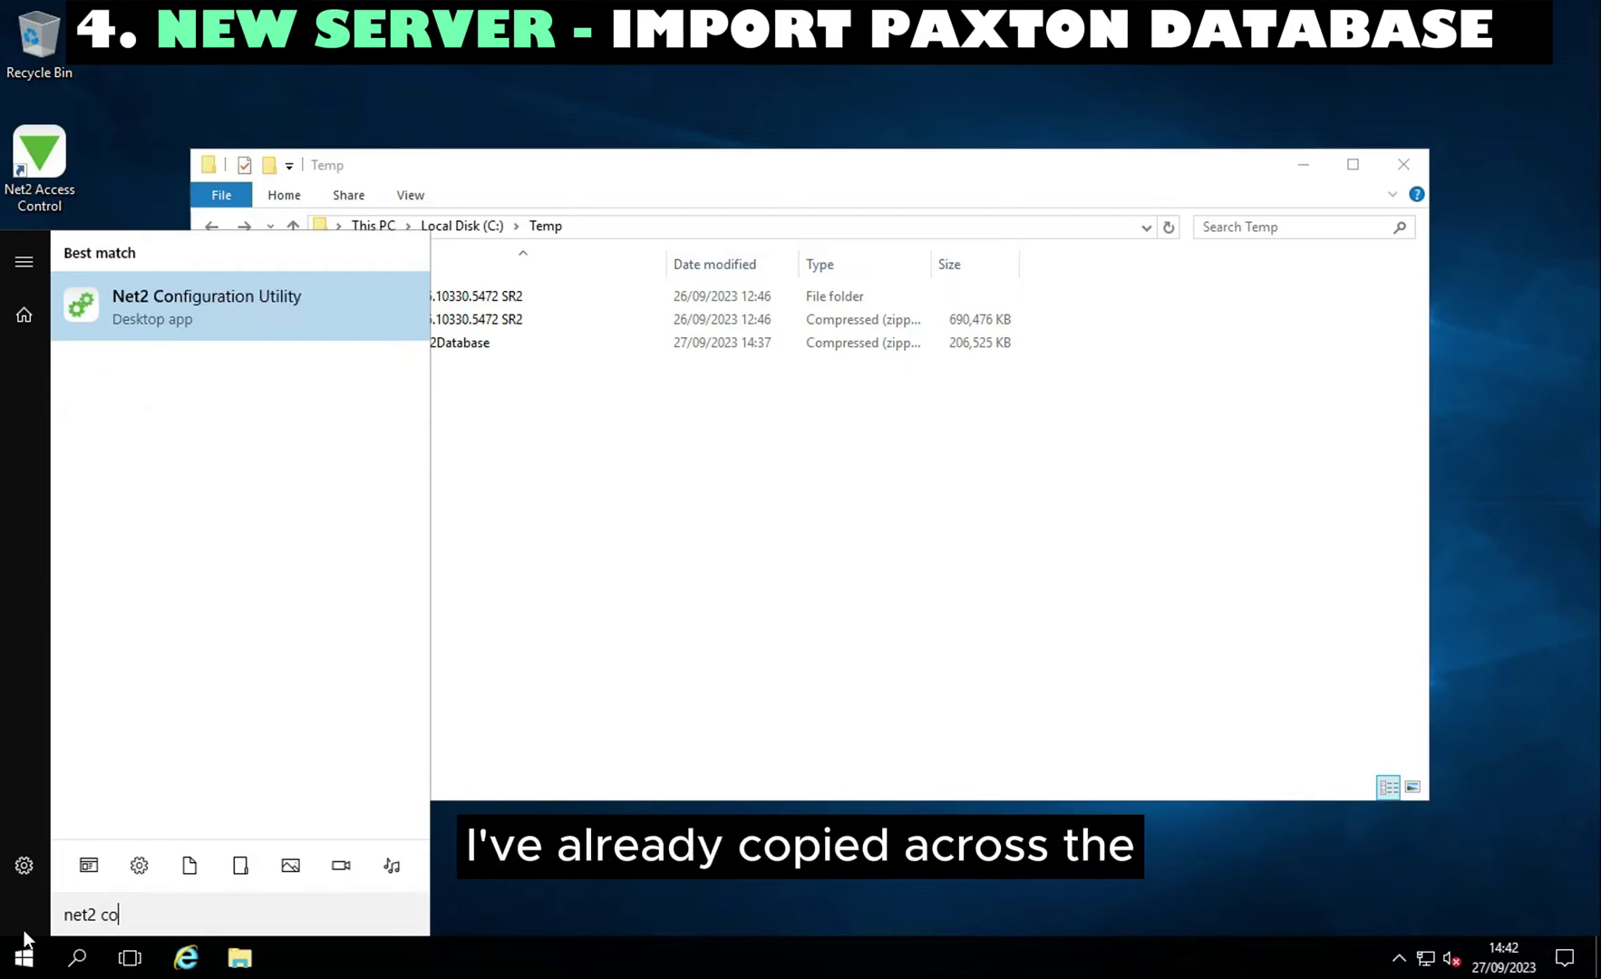
pyautogui.press('Return')
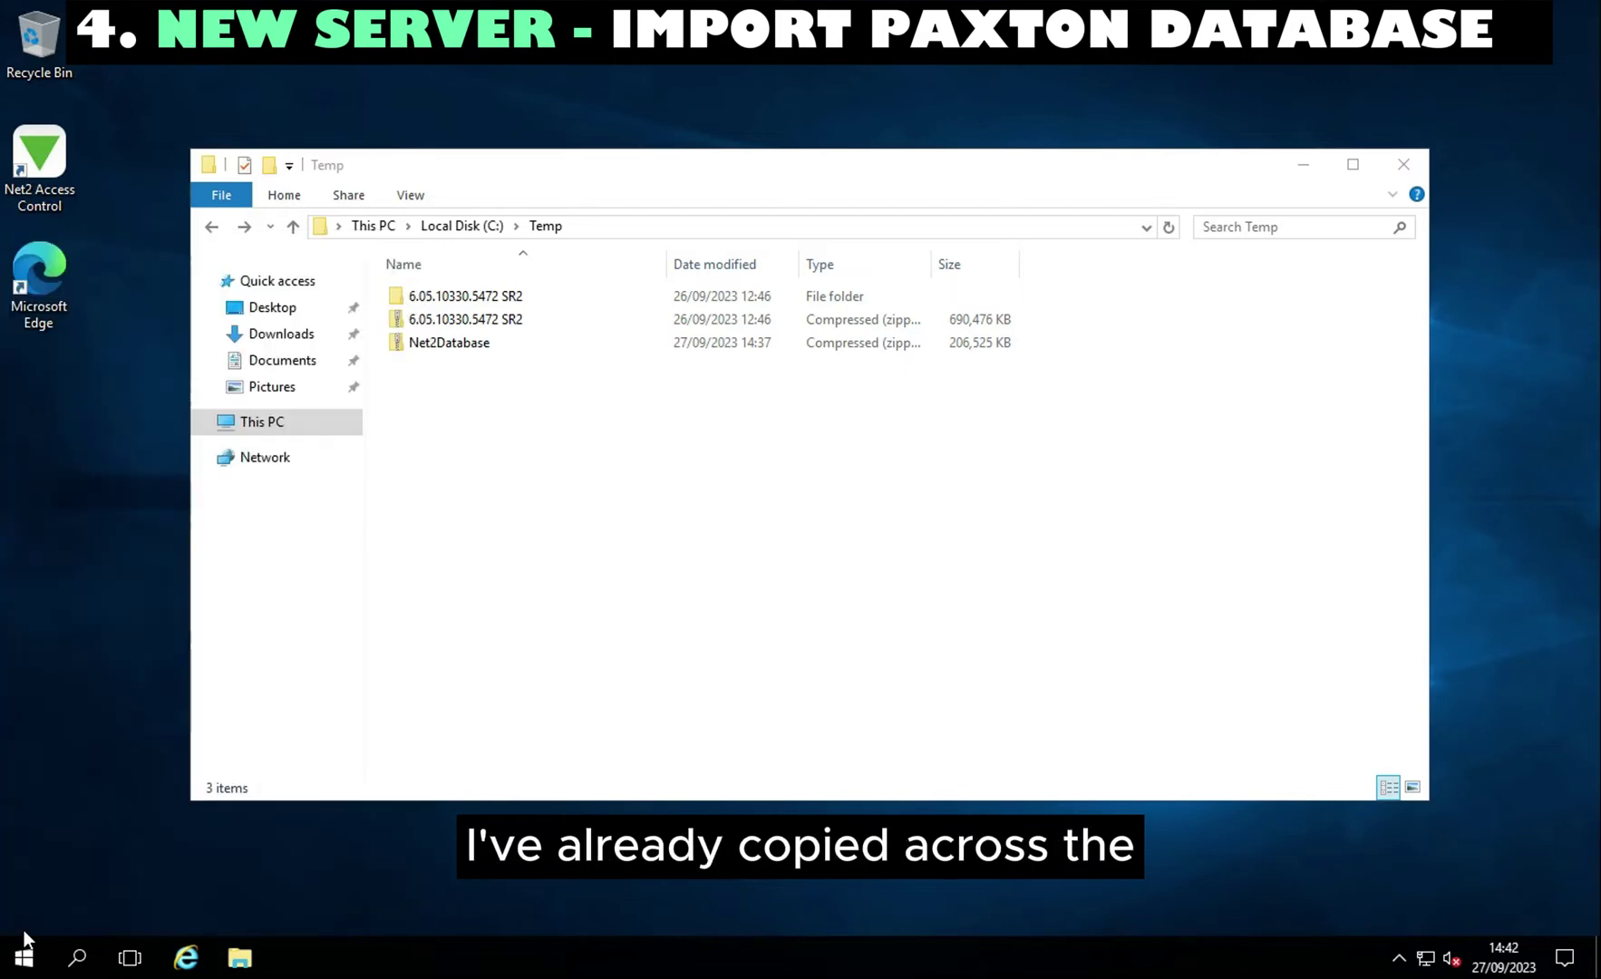
pyautogui.click(702, 628)
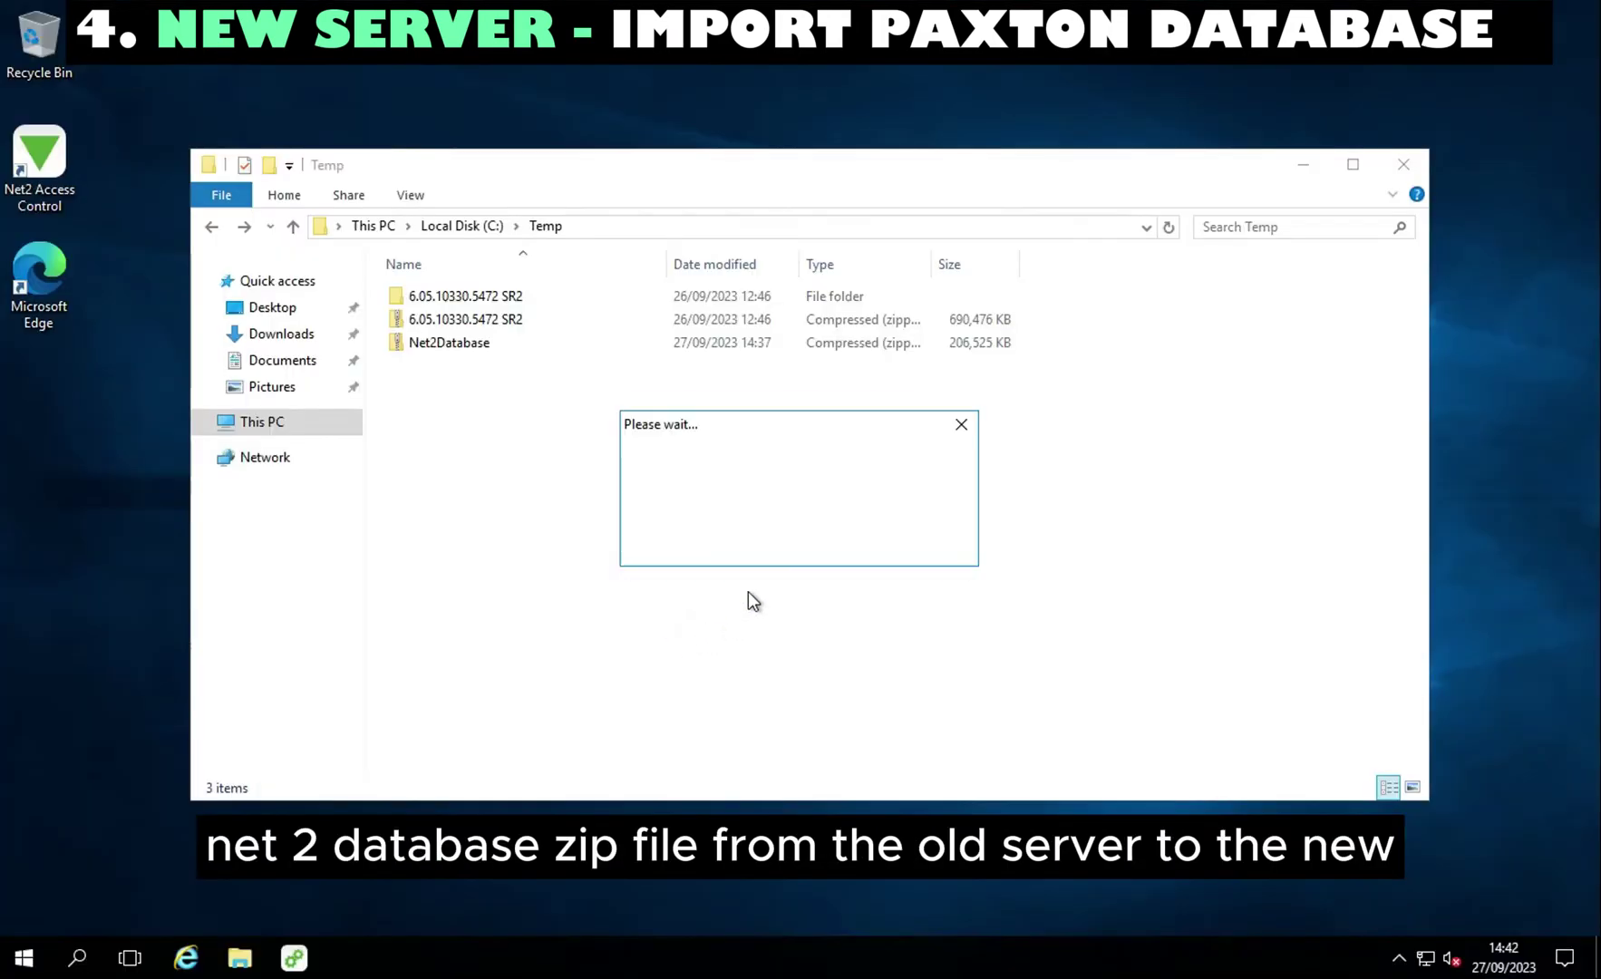
# Log on to the configuration utility with the pasted engineer password.
pyautogui.click(794, 505)
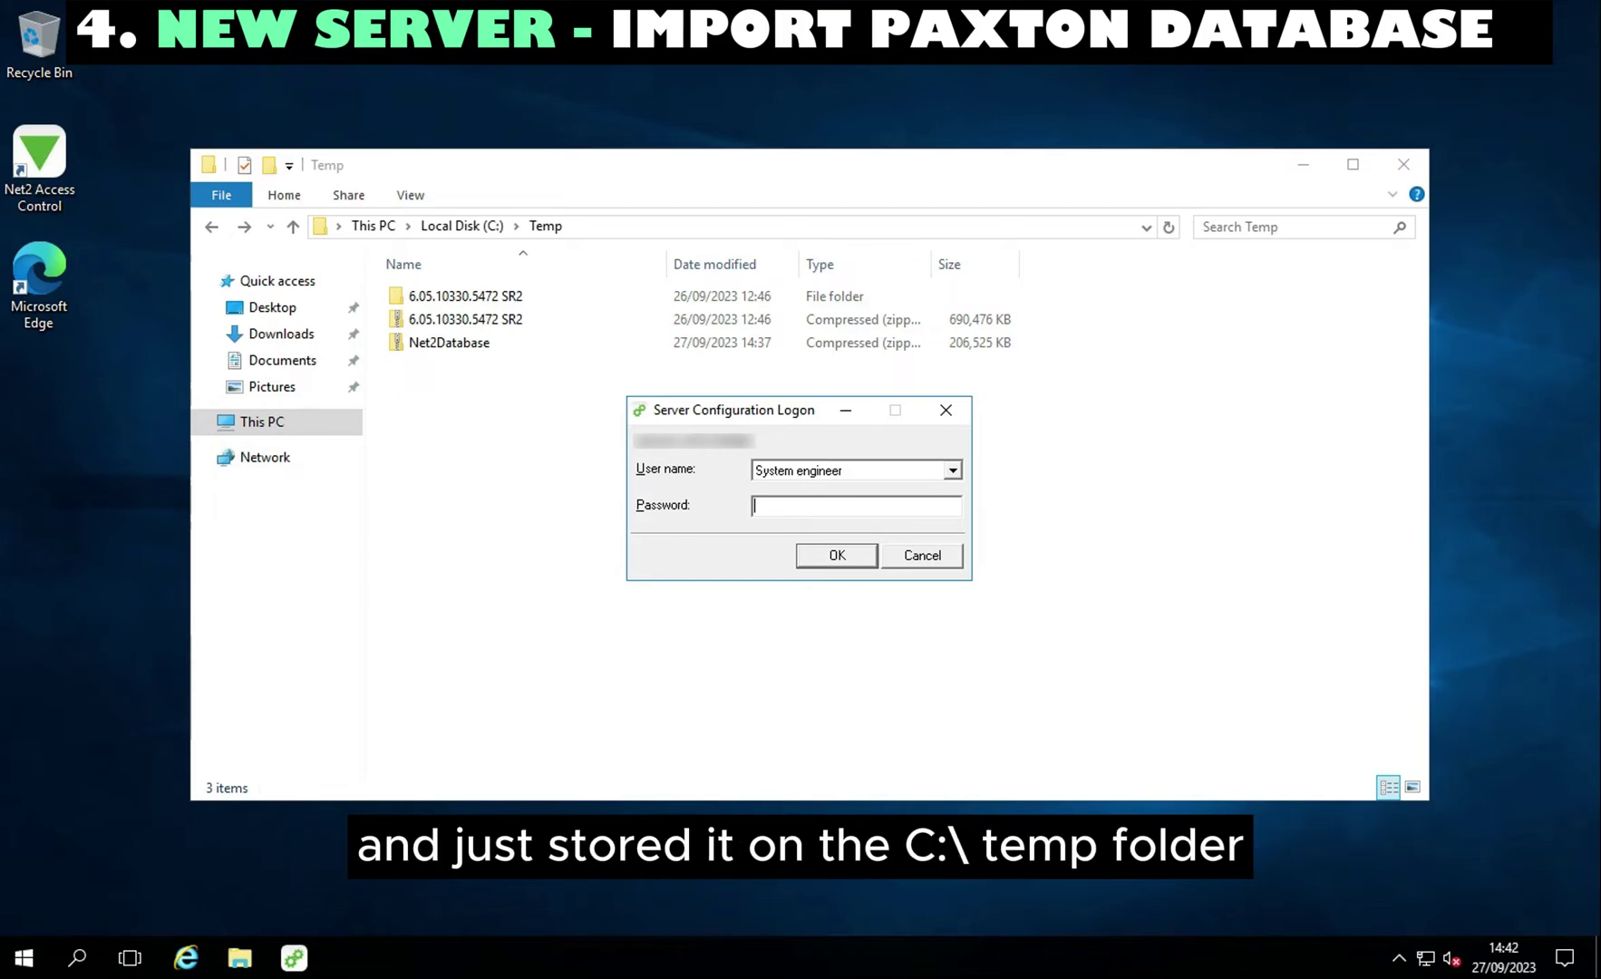
pyautogui.click(804, 504)
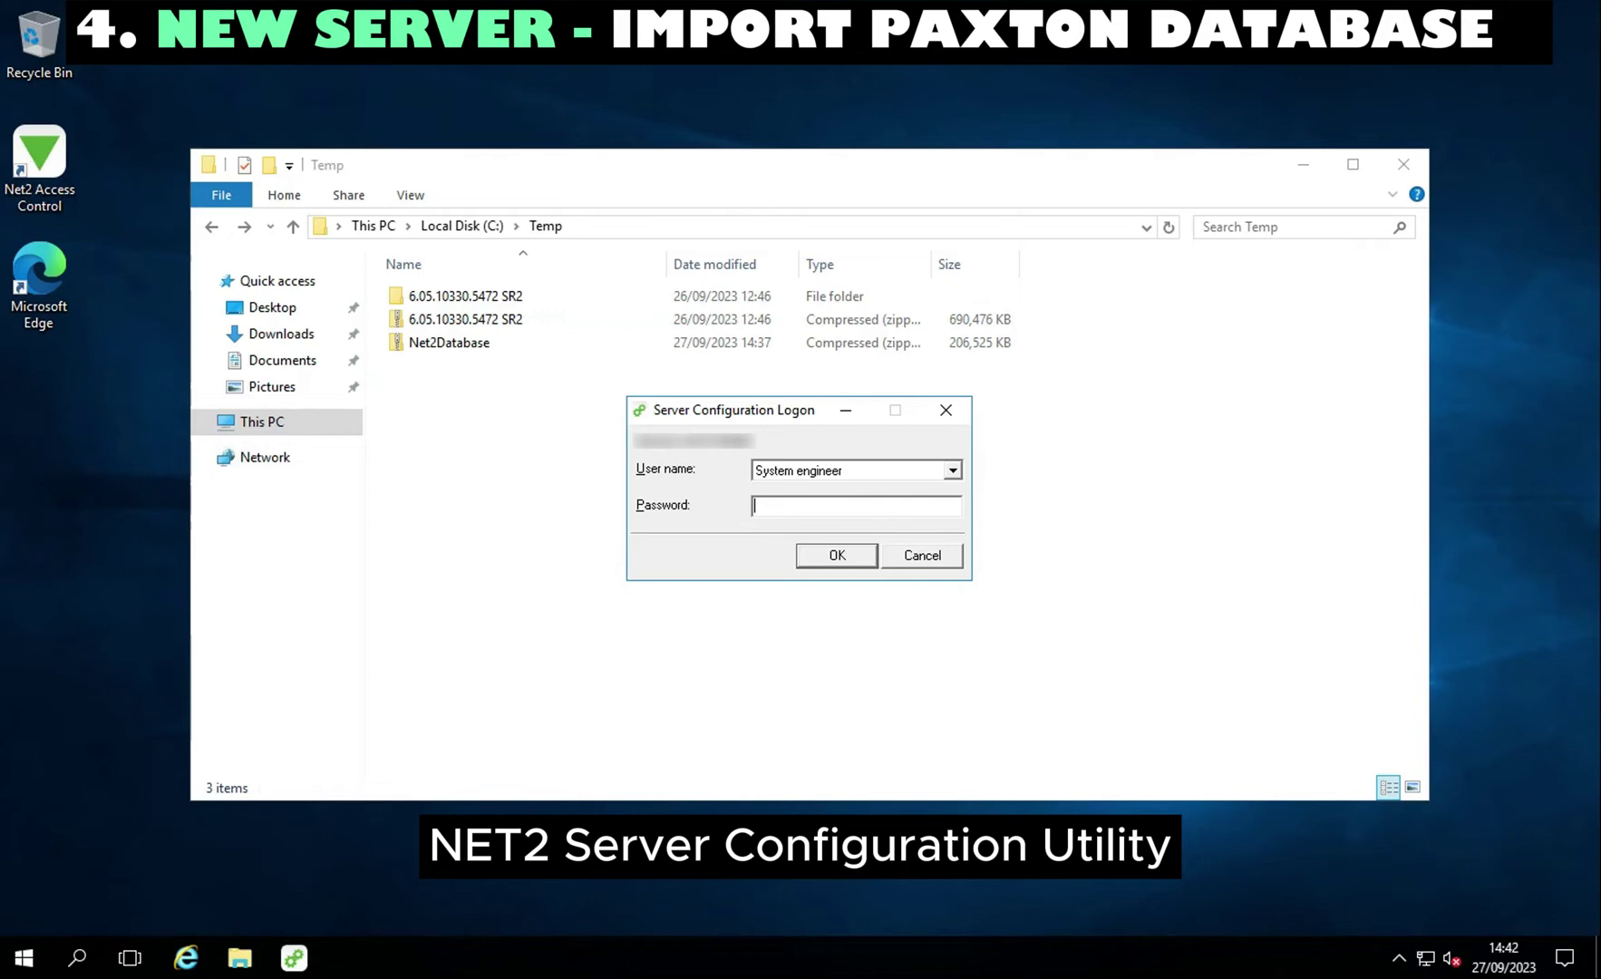
pyautogui.hotkey('ctrl', 'v')
pyautogui.click(834, 557)
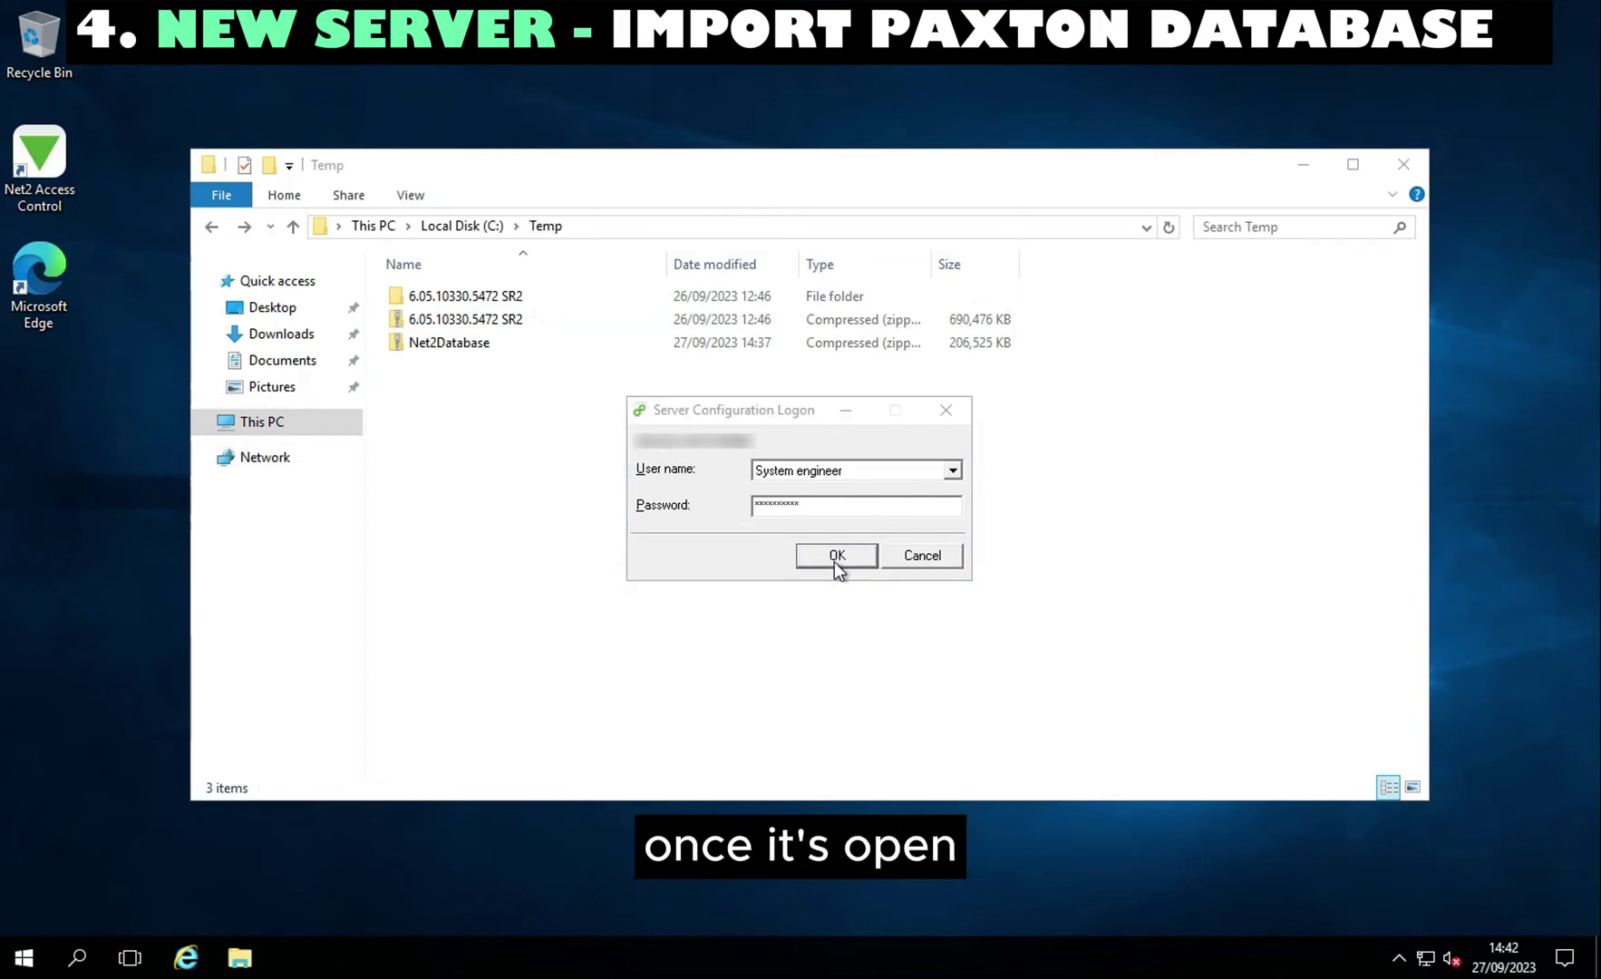
# Choose Import copy on the Database tab, accepting data deletion and client shutdown.
pyautogui.click(501, 176)
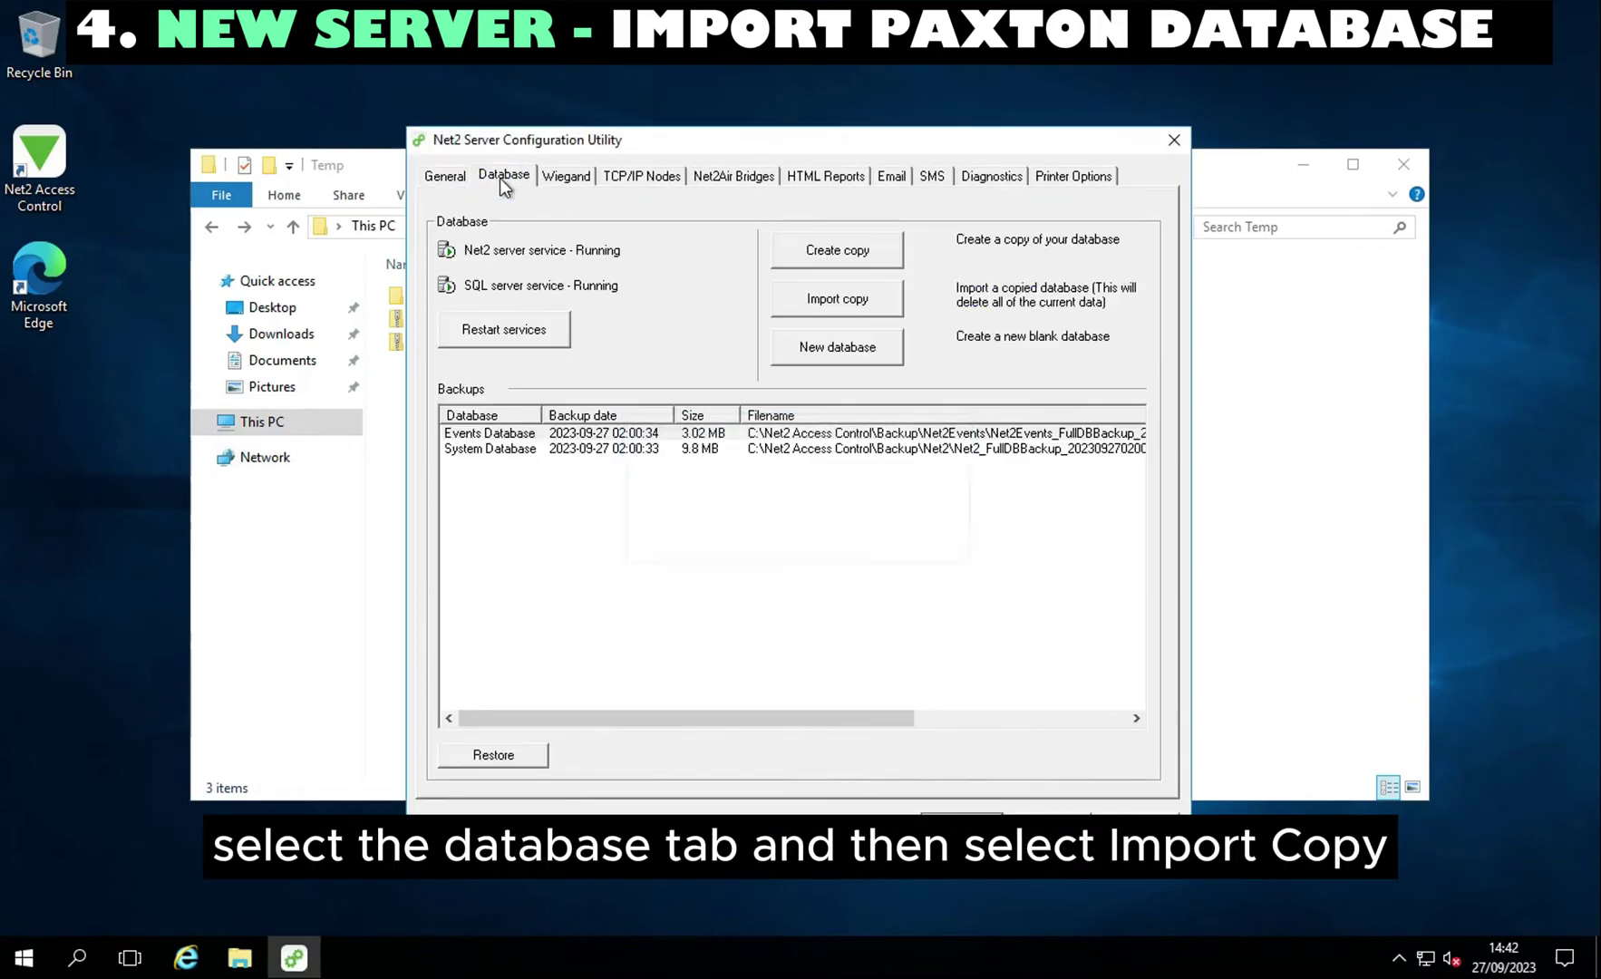
pyautogui.click(834, 301)
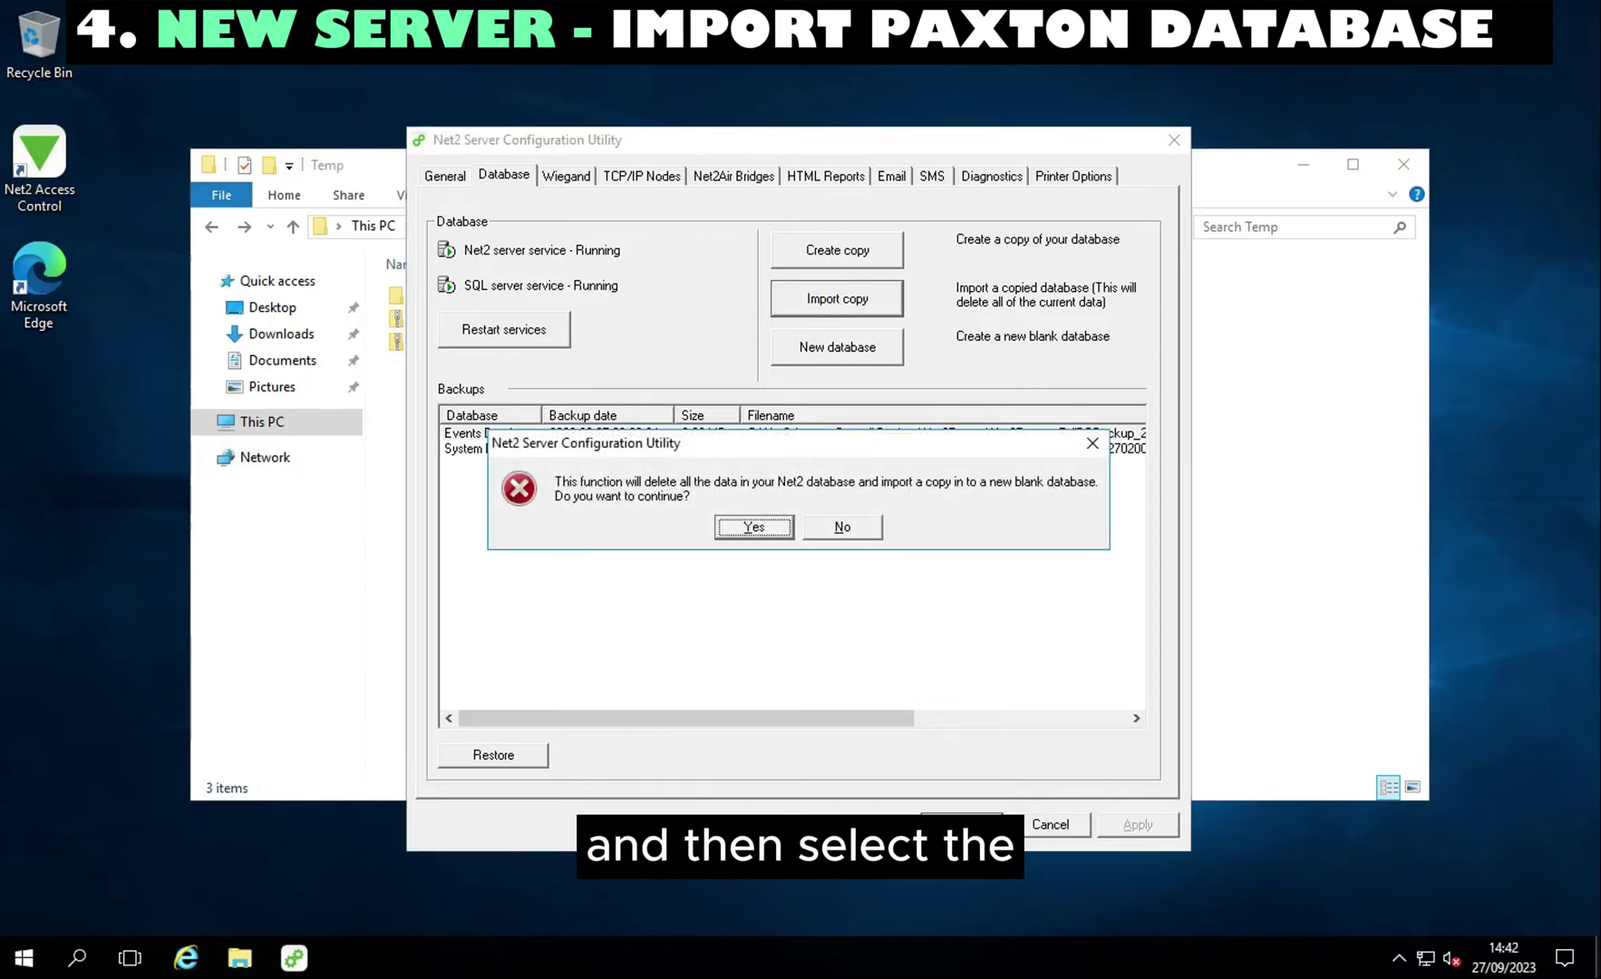
pyautogui.click(735, 529)
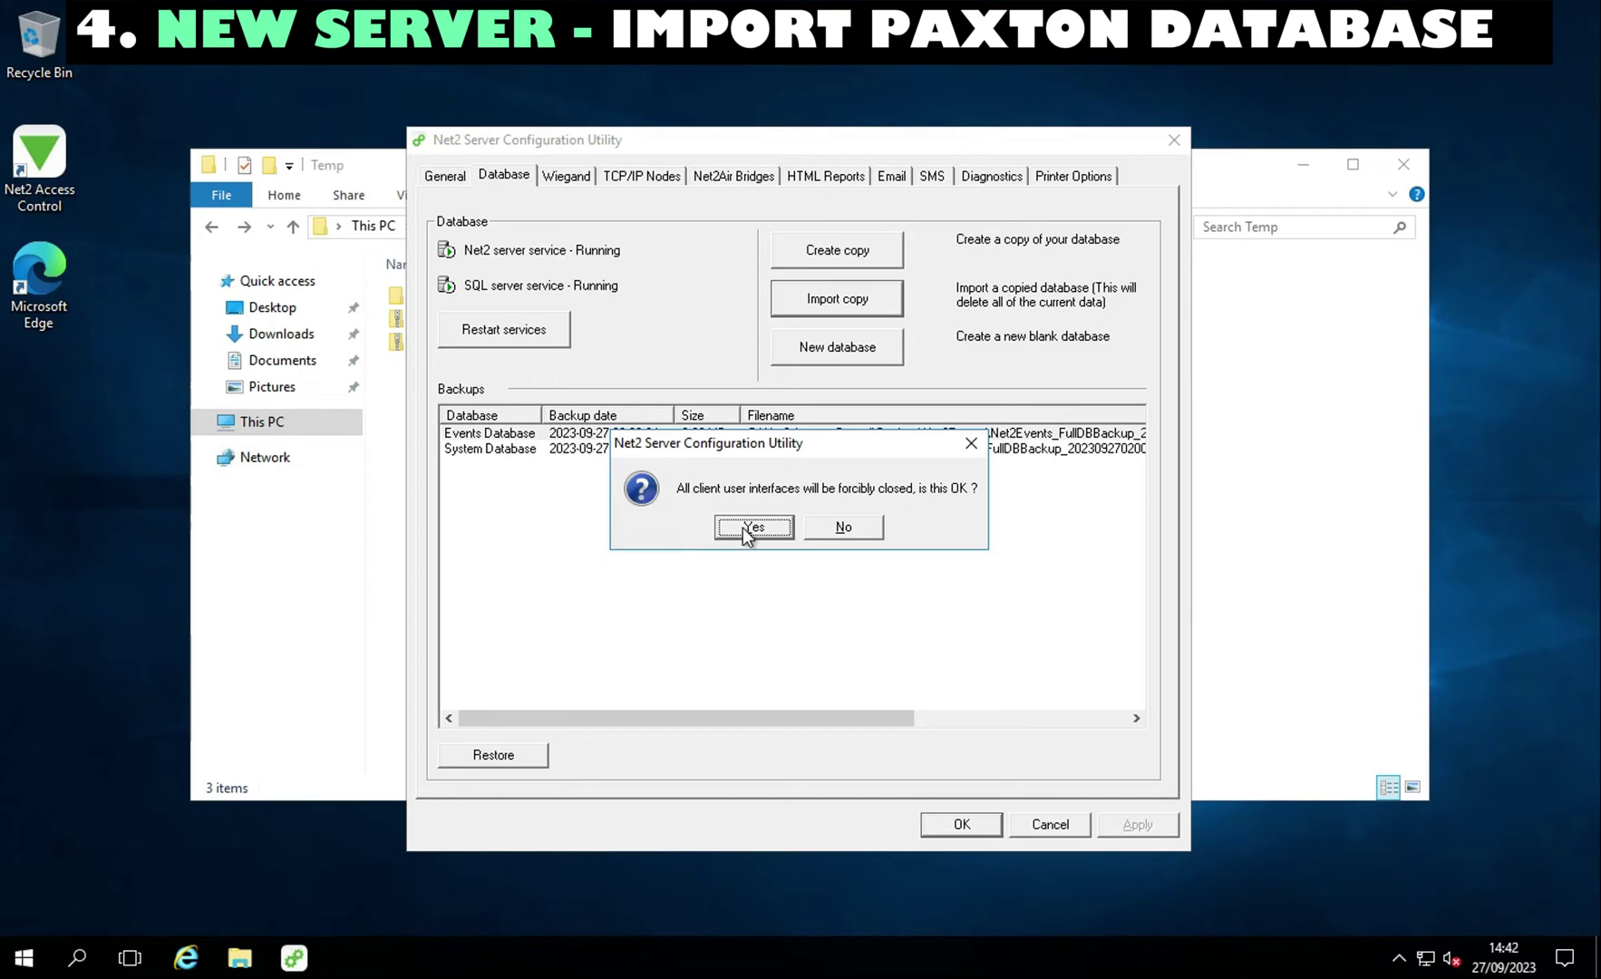
pyautogui.click(747, 527)
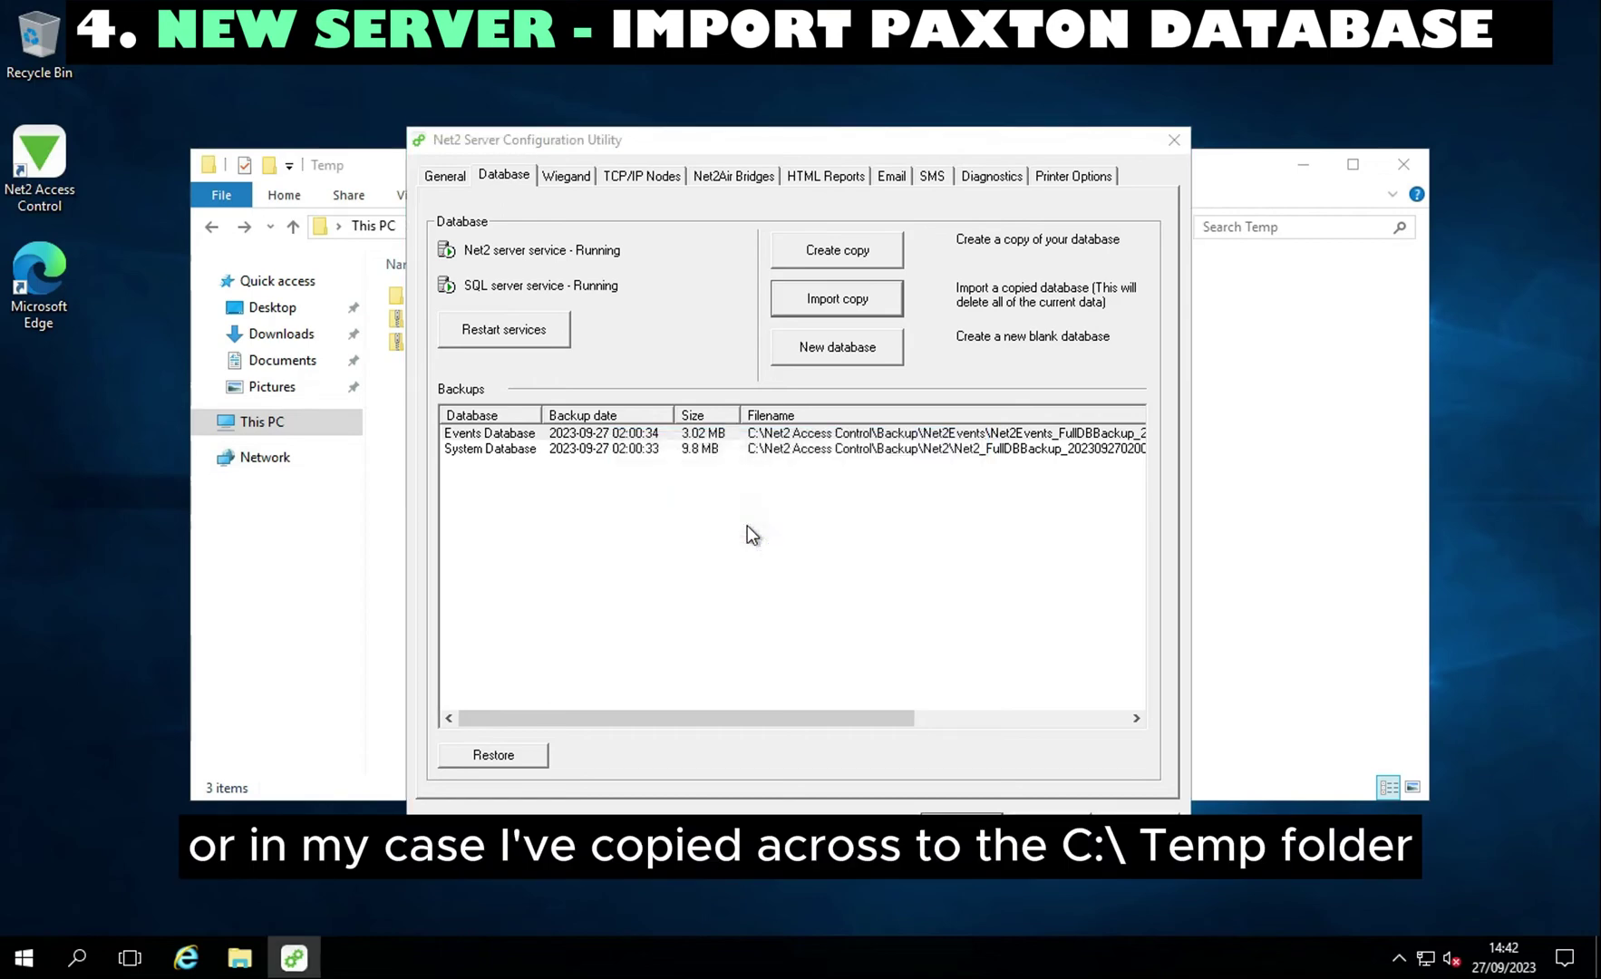
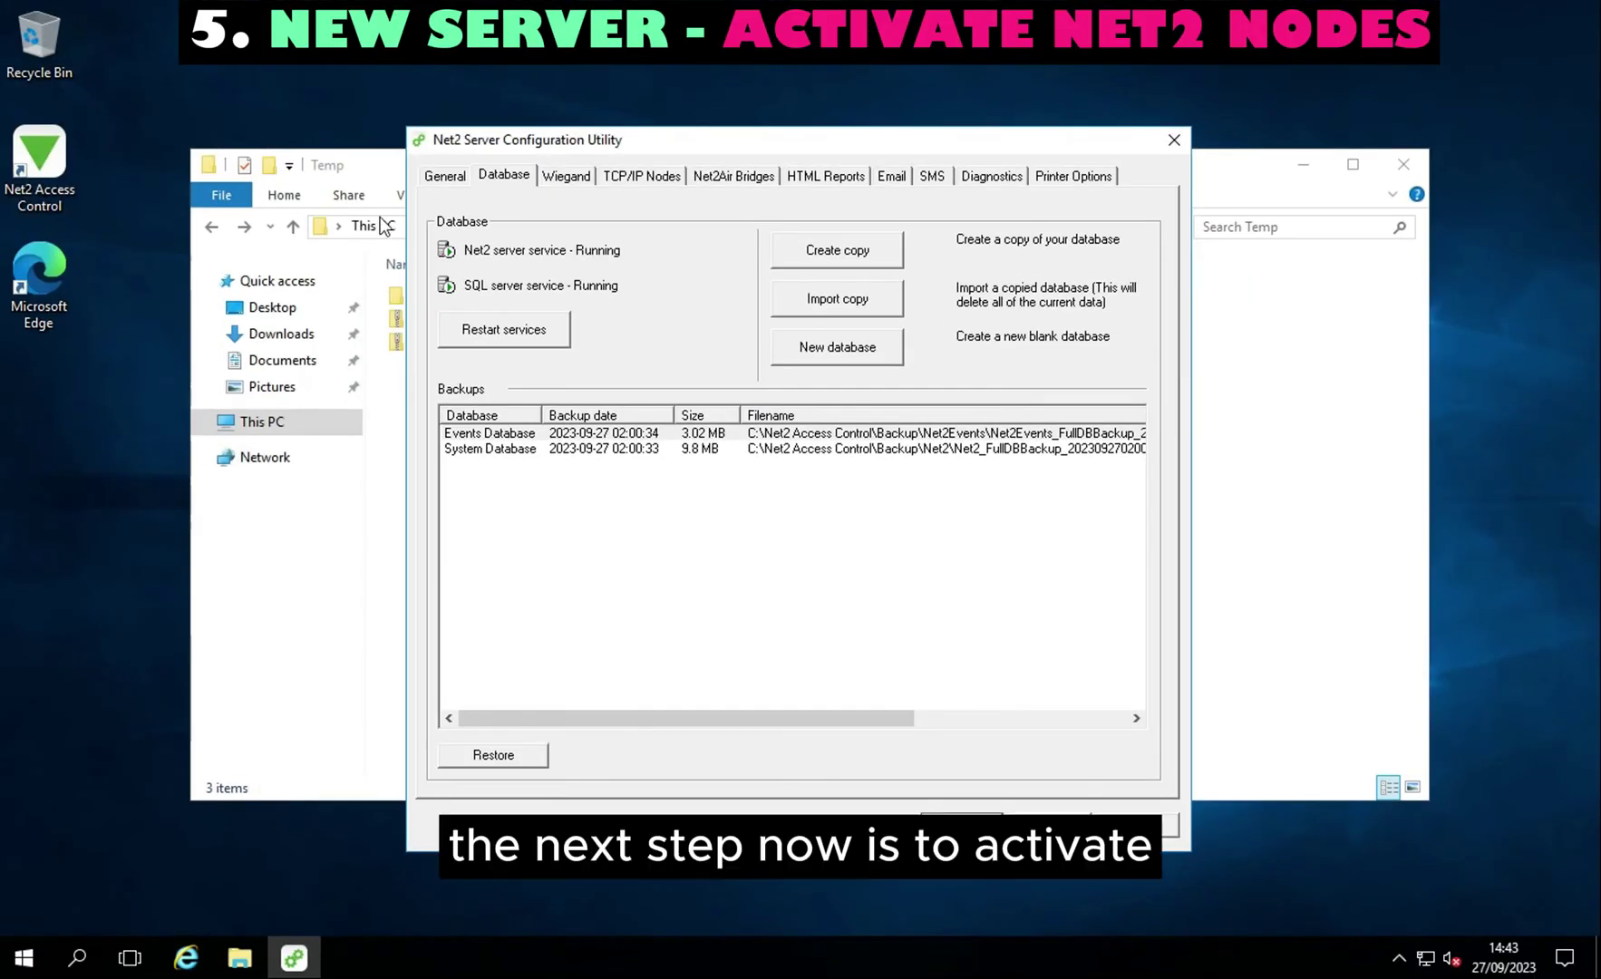
# Dismiss the communication link failure error raised when viewing TCP/IP Nodes and close the failed session.
pyautogui.click(650, 176)
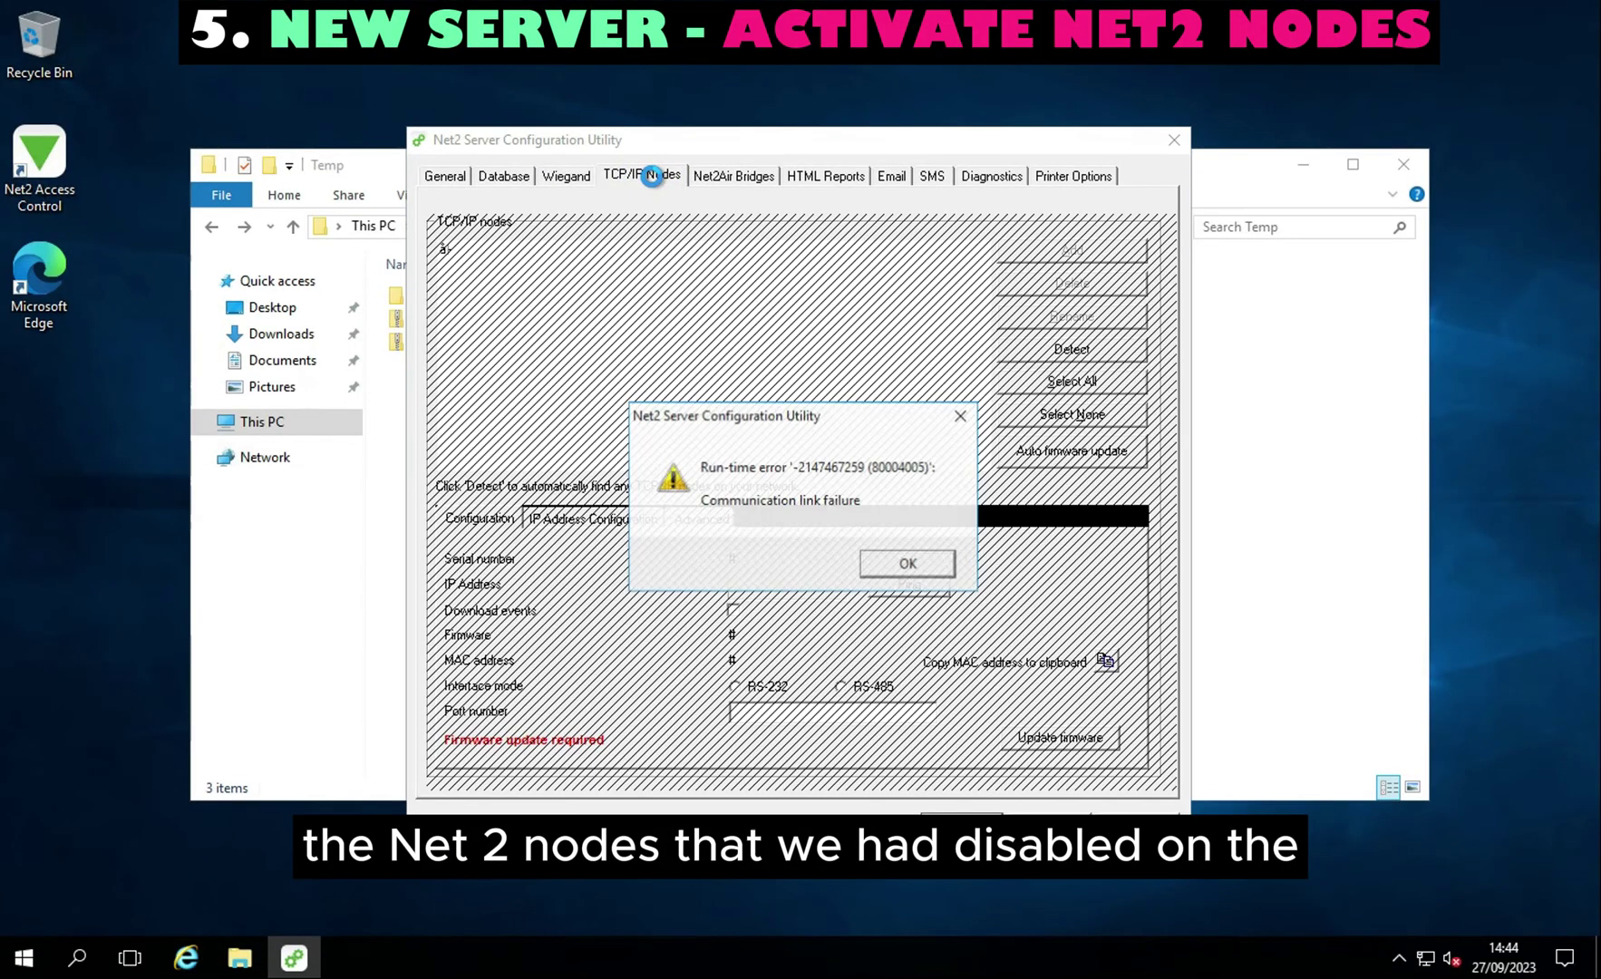
pyautogui.click(911, 564)
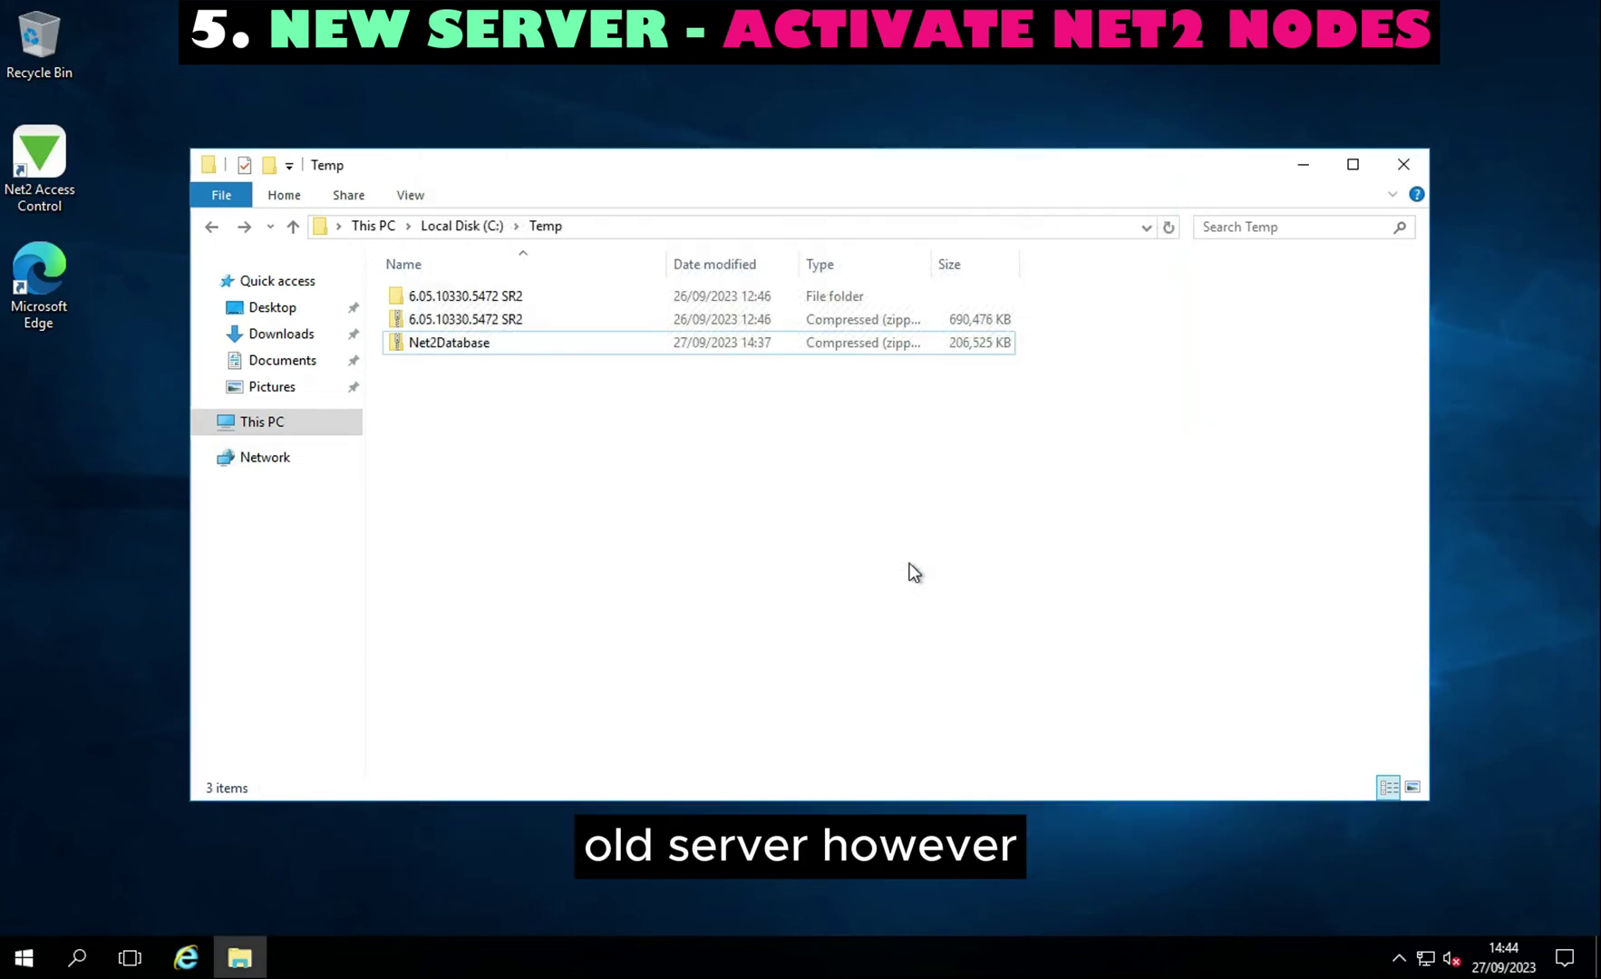
pyautogui.click(161, 467)
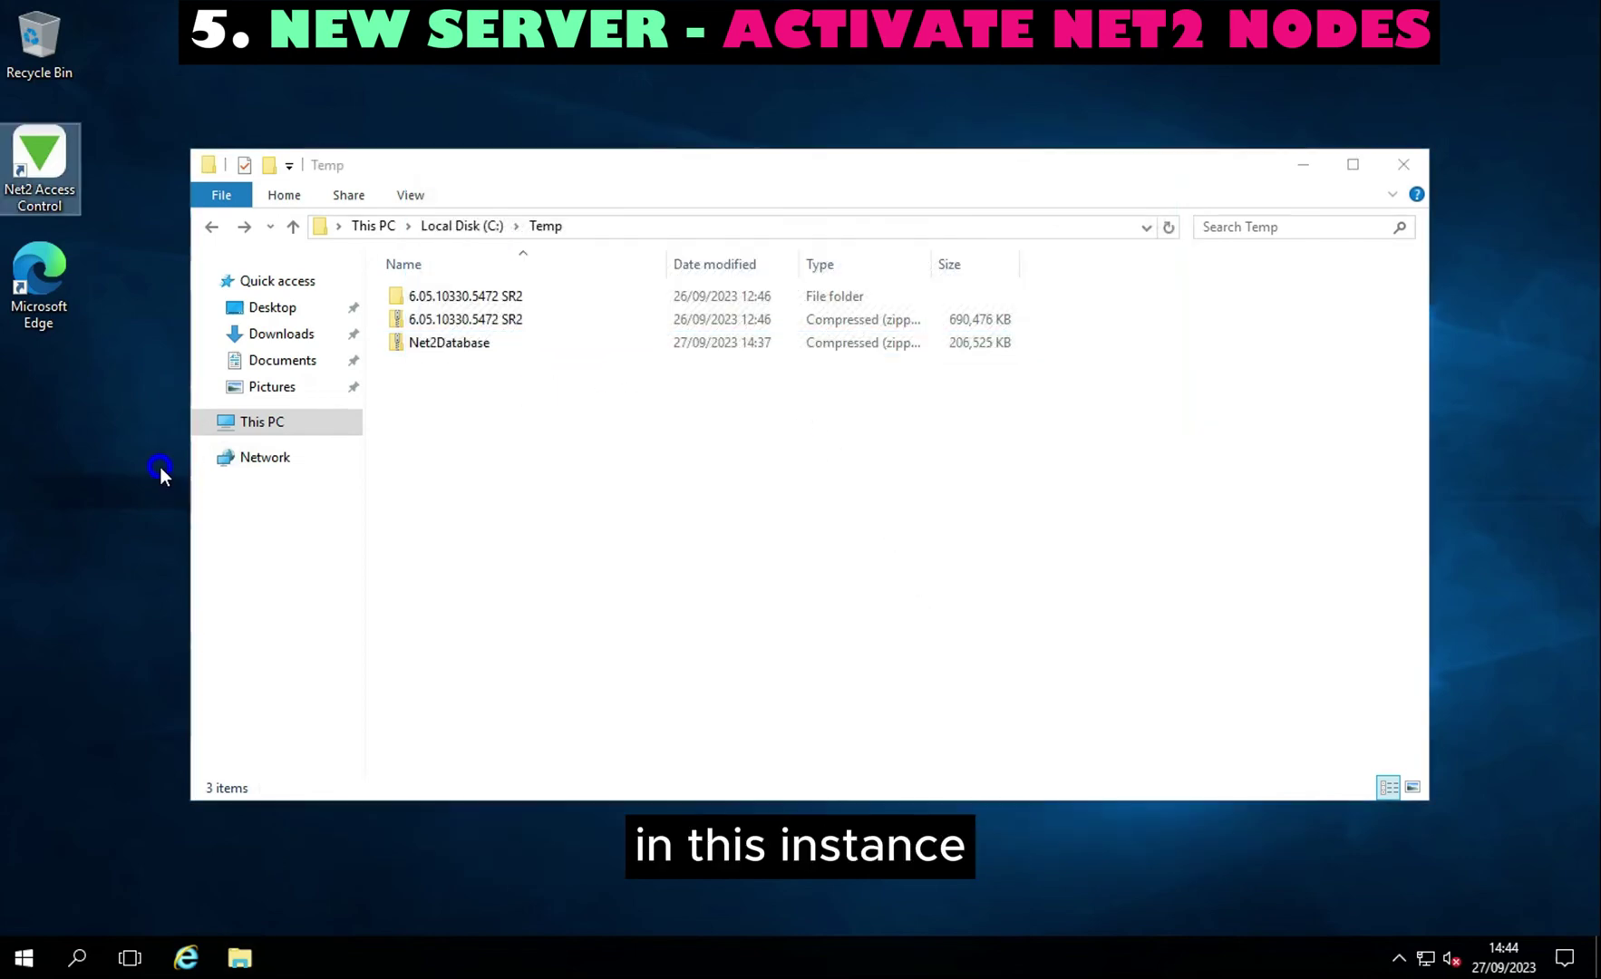
# Relaunch Net2 Configuration Utility from the Start menu and approve the UAC prompt.
pyautogui.click(24, 958)
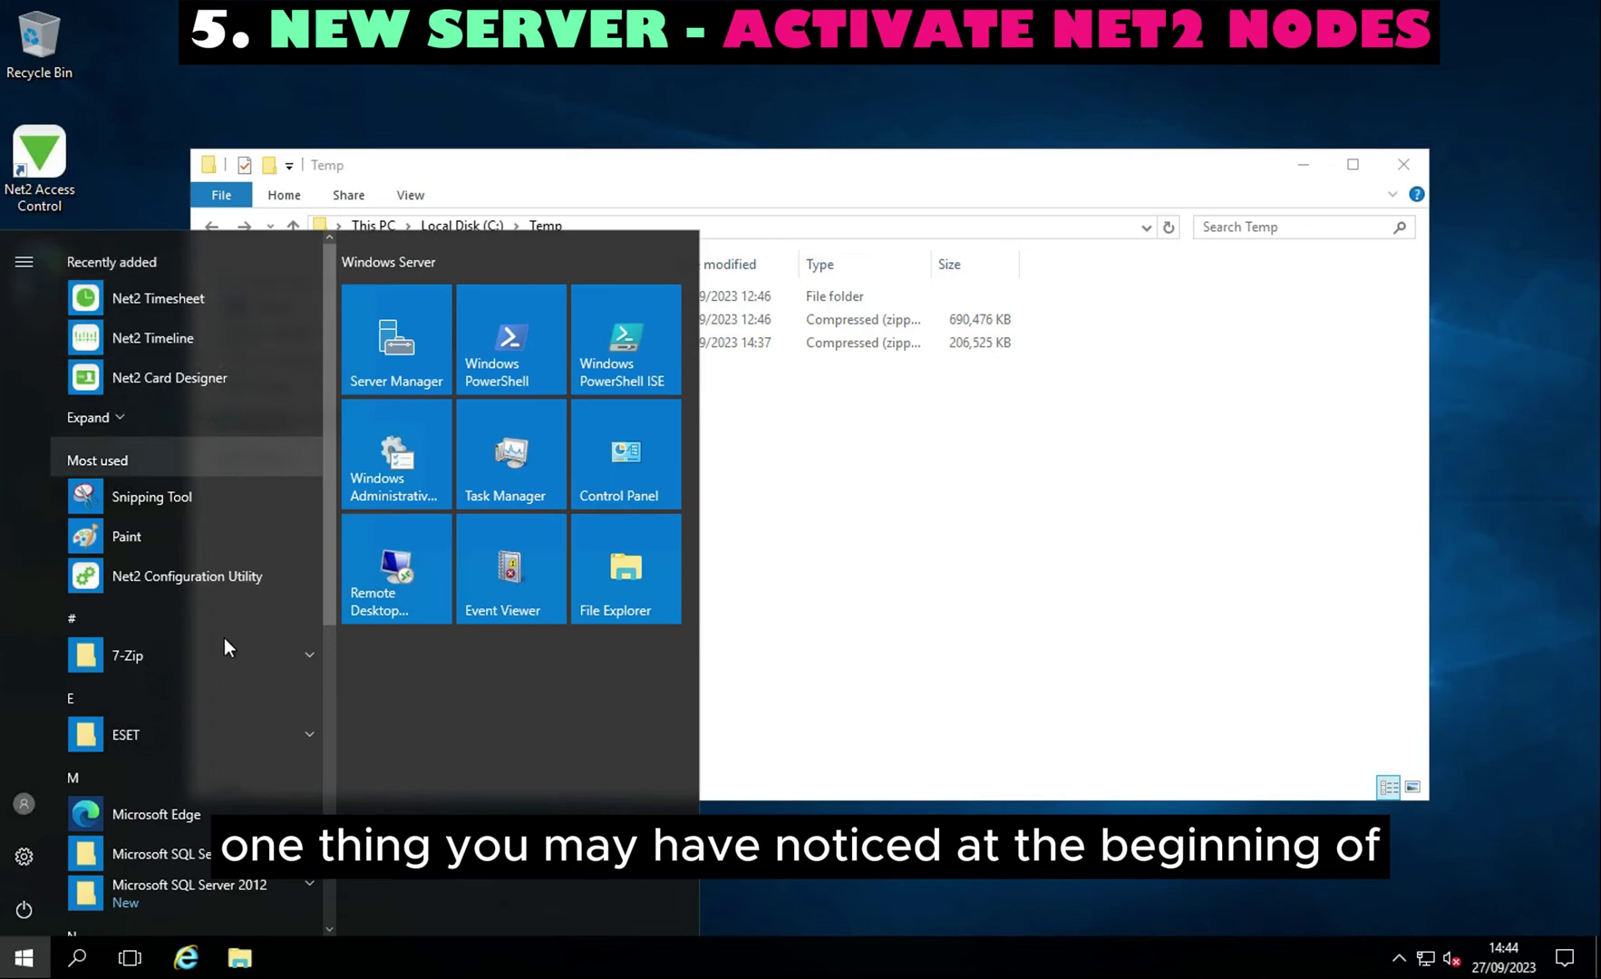
pyautogui.click(238, 583)
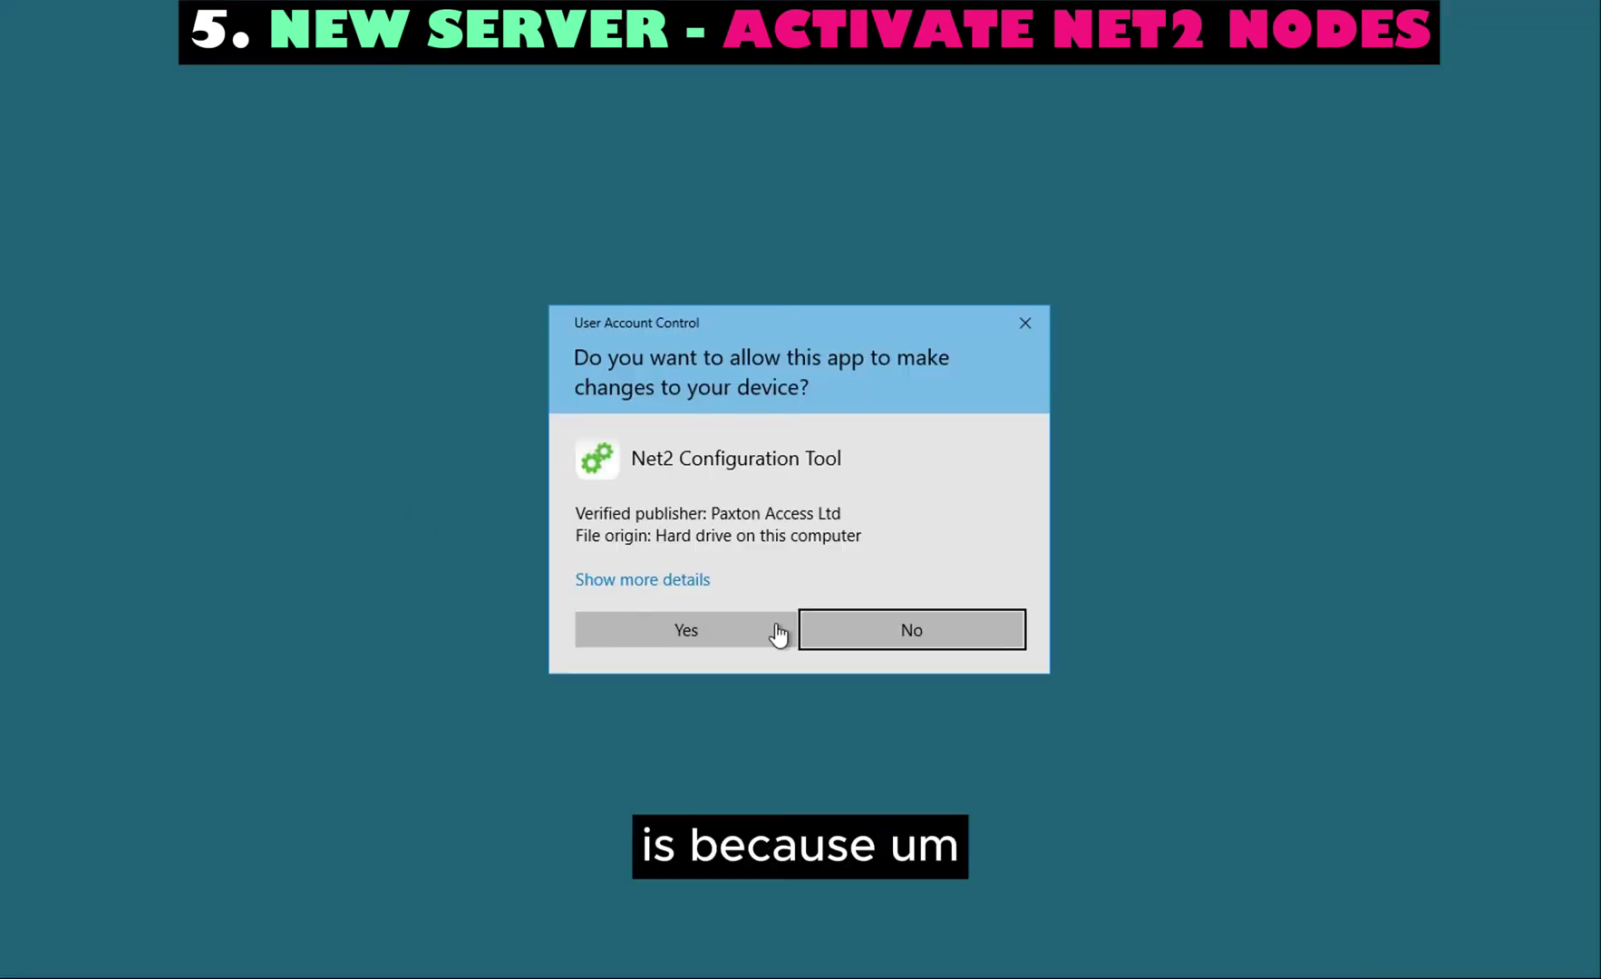
pyautogui.click(714, 624)
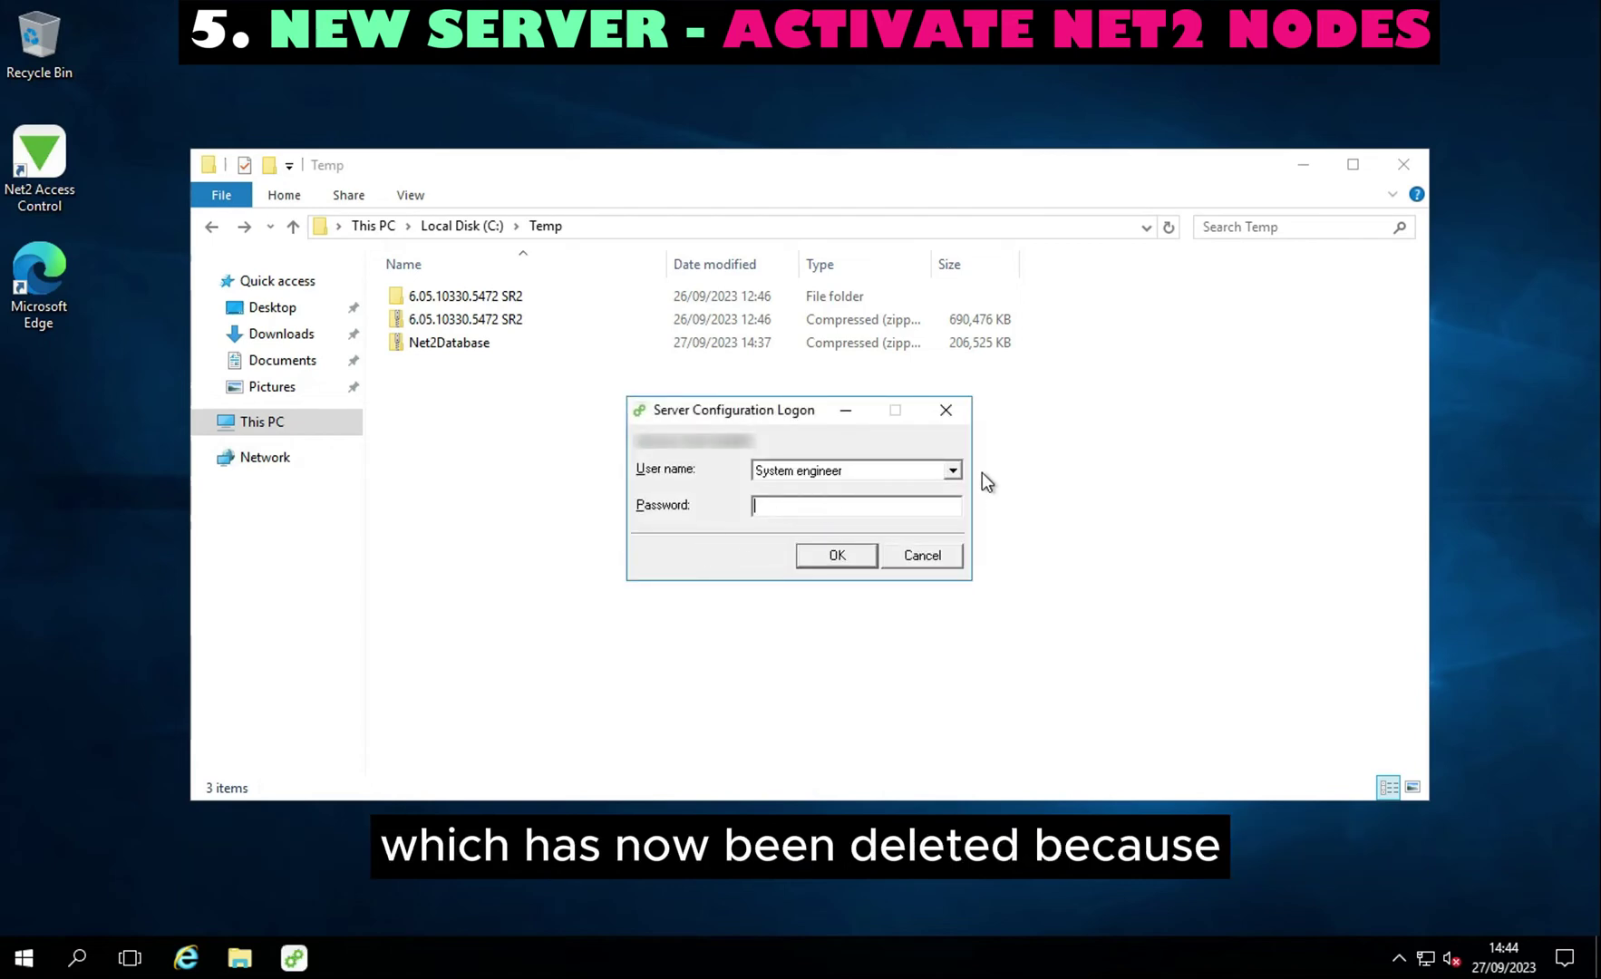
# Log on with the System engineer account and its password.
pyautogui.click(952, 470)
pyautogui.click(830, 548)
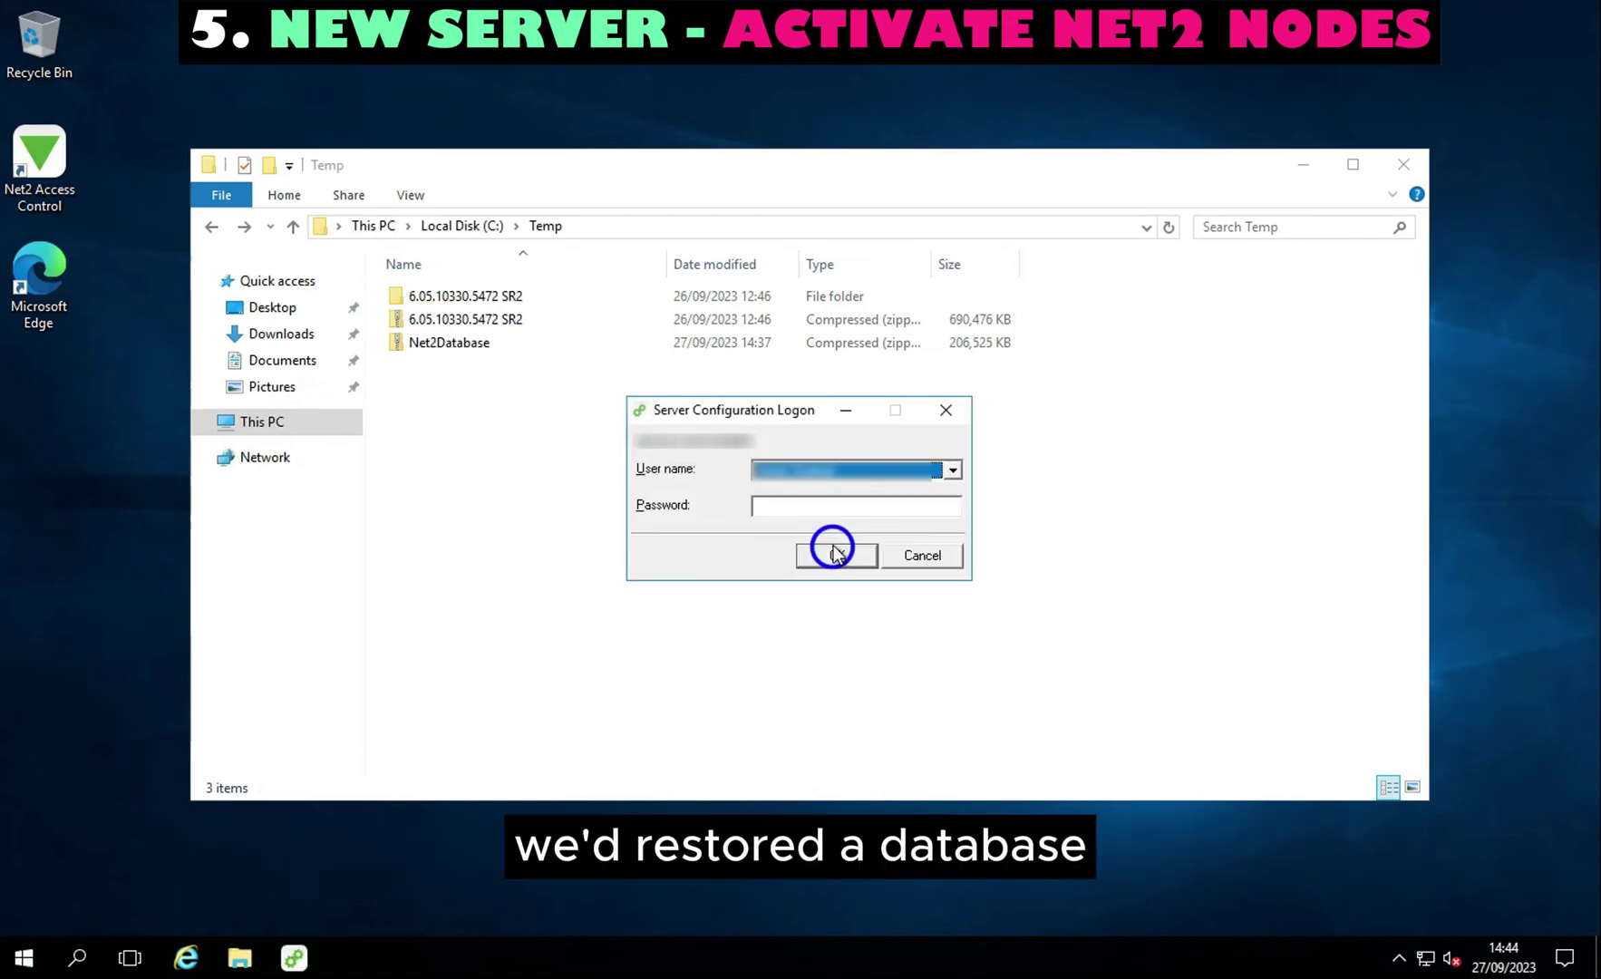
pyautogui.click(841, 502)
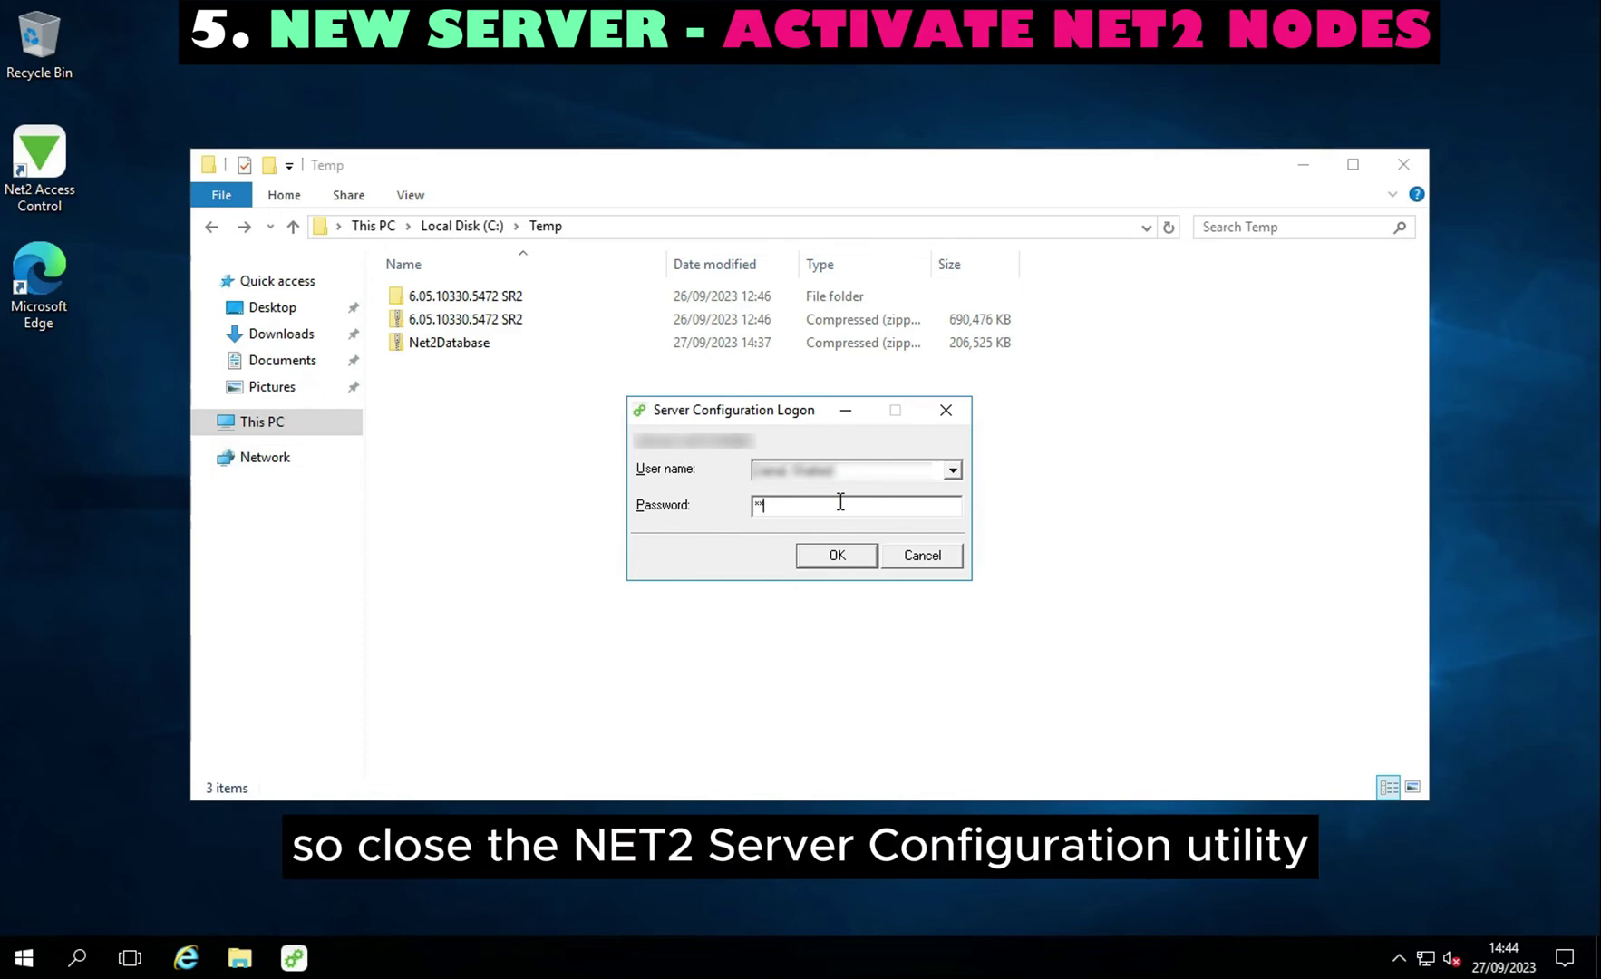
pyautogui.press('Return')
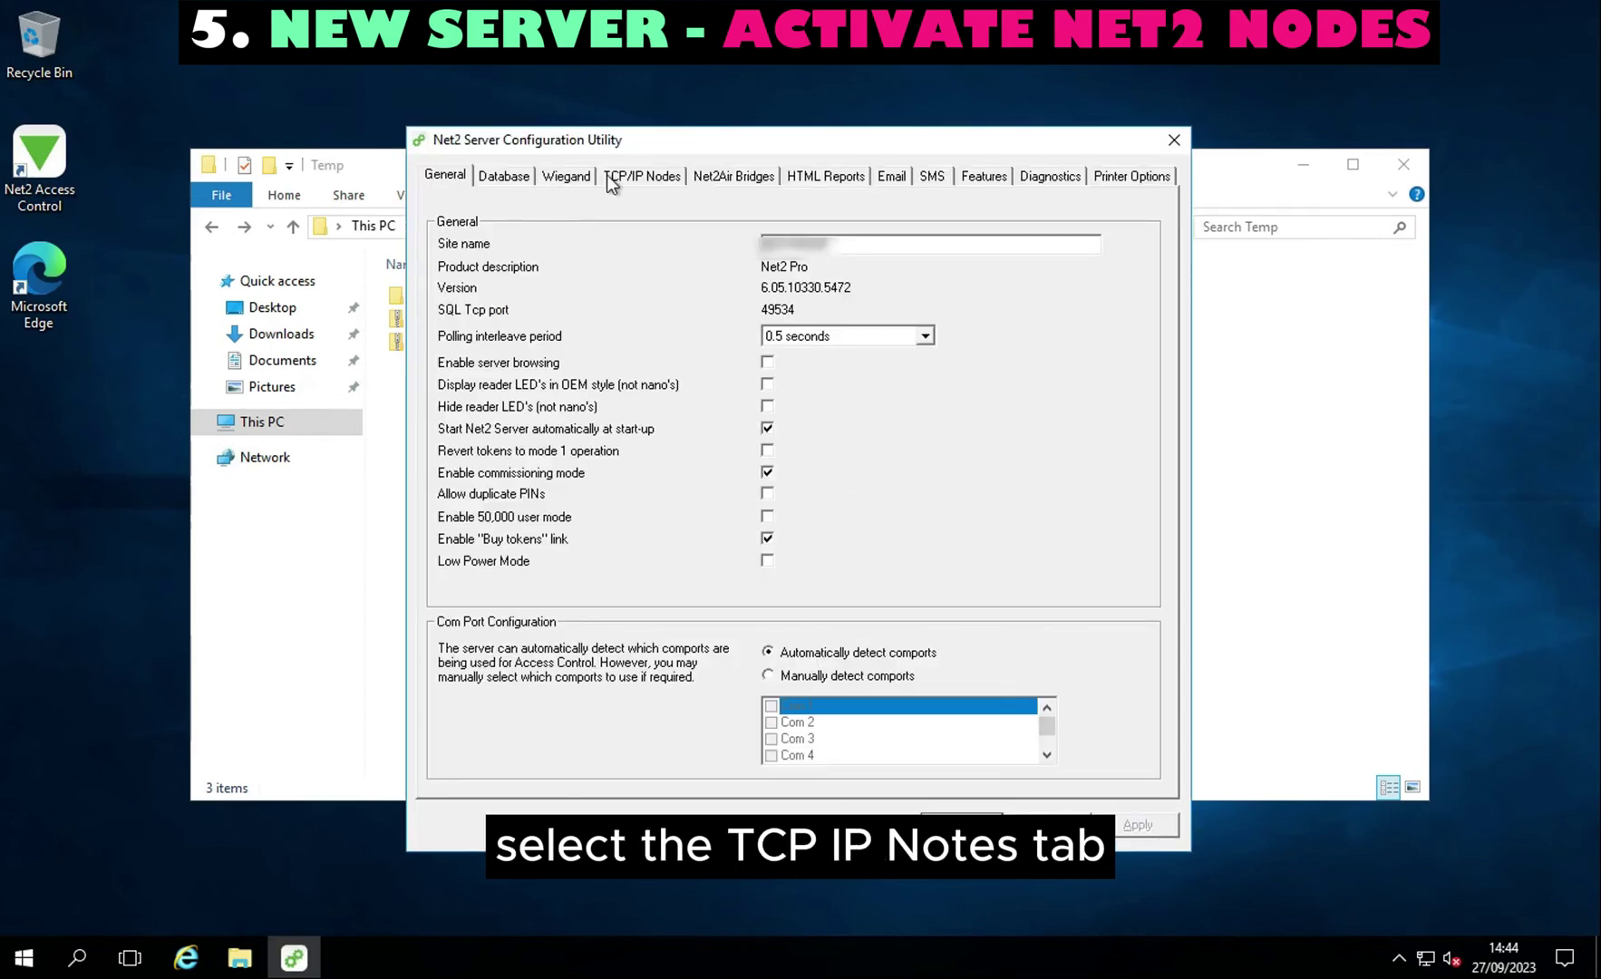
# Tick every TCP/IP node as active with Select All and apply the changes.
pyautogui.click(623, 174)
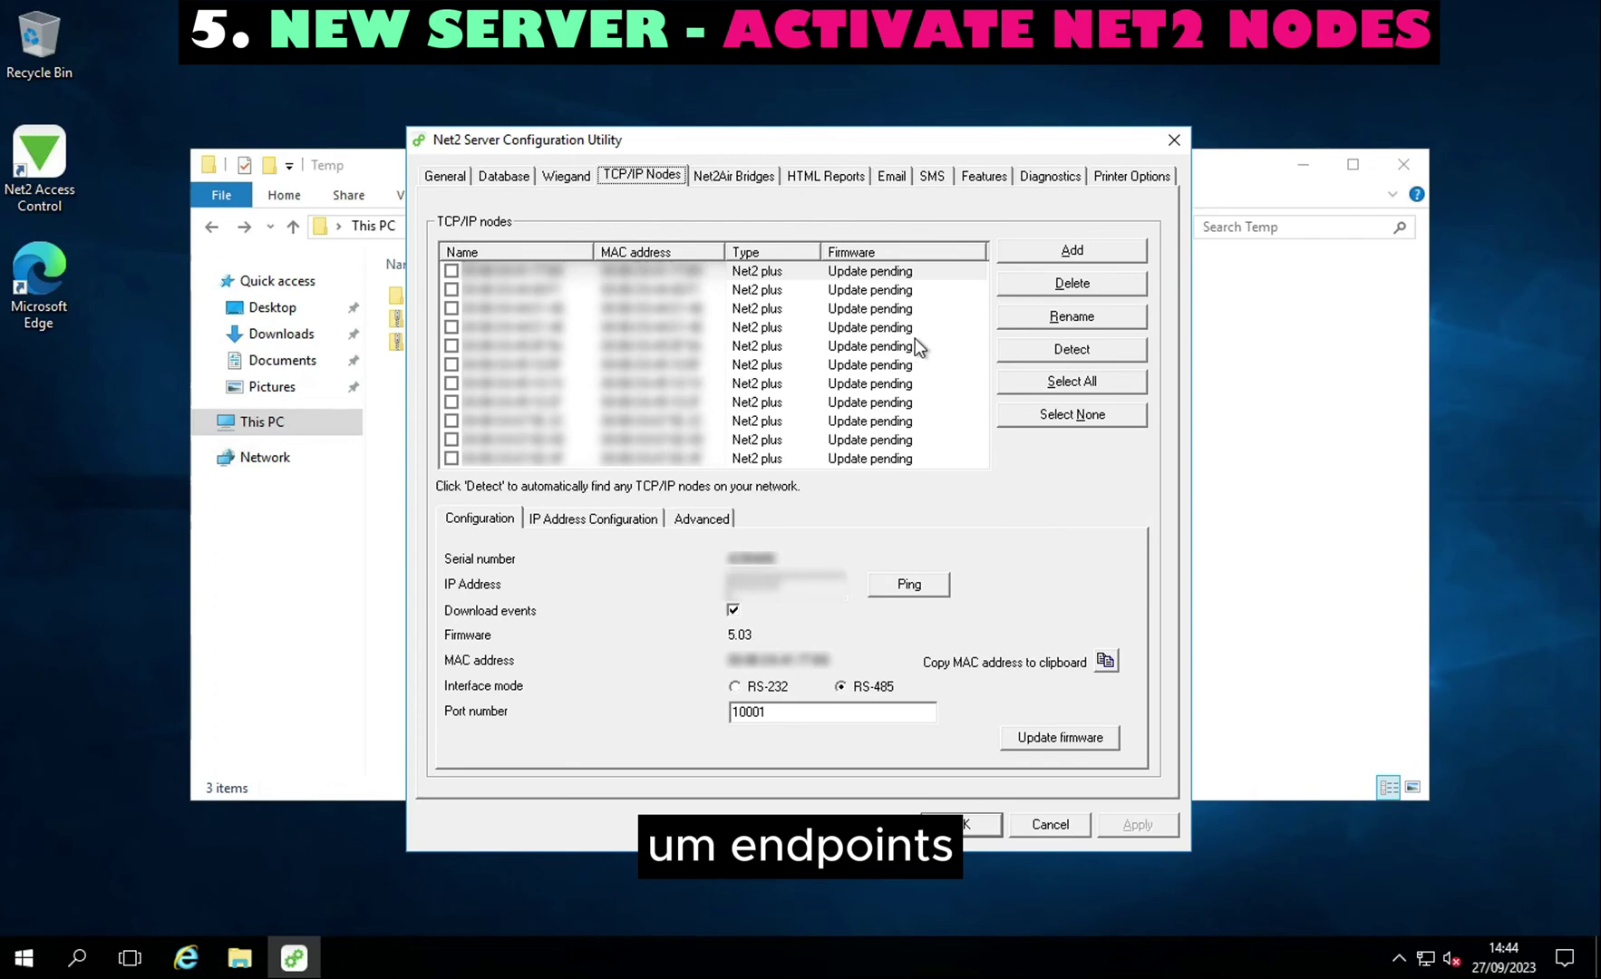
pyautogui.click(1060, 382)
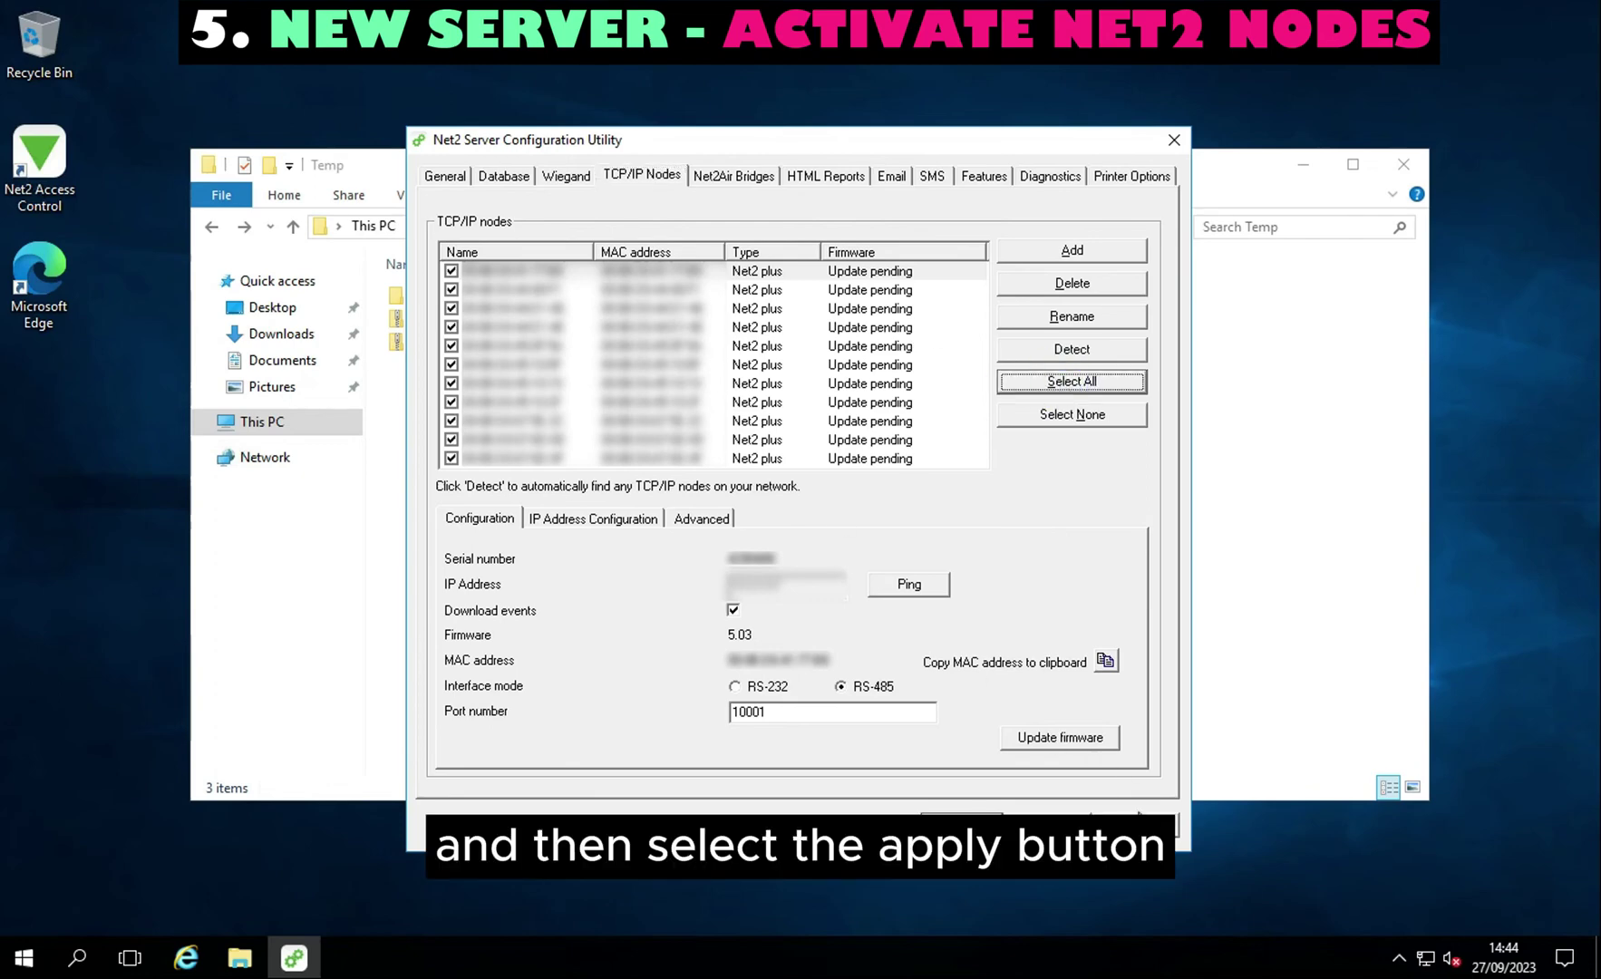
pyautogui.click(1138, 823)
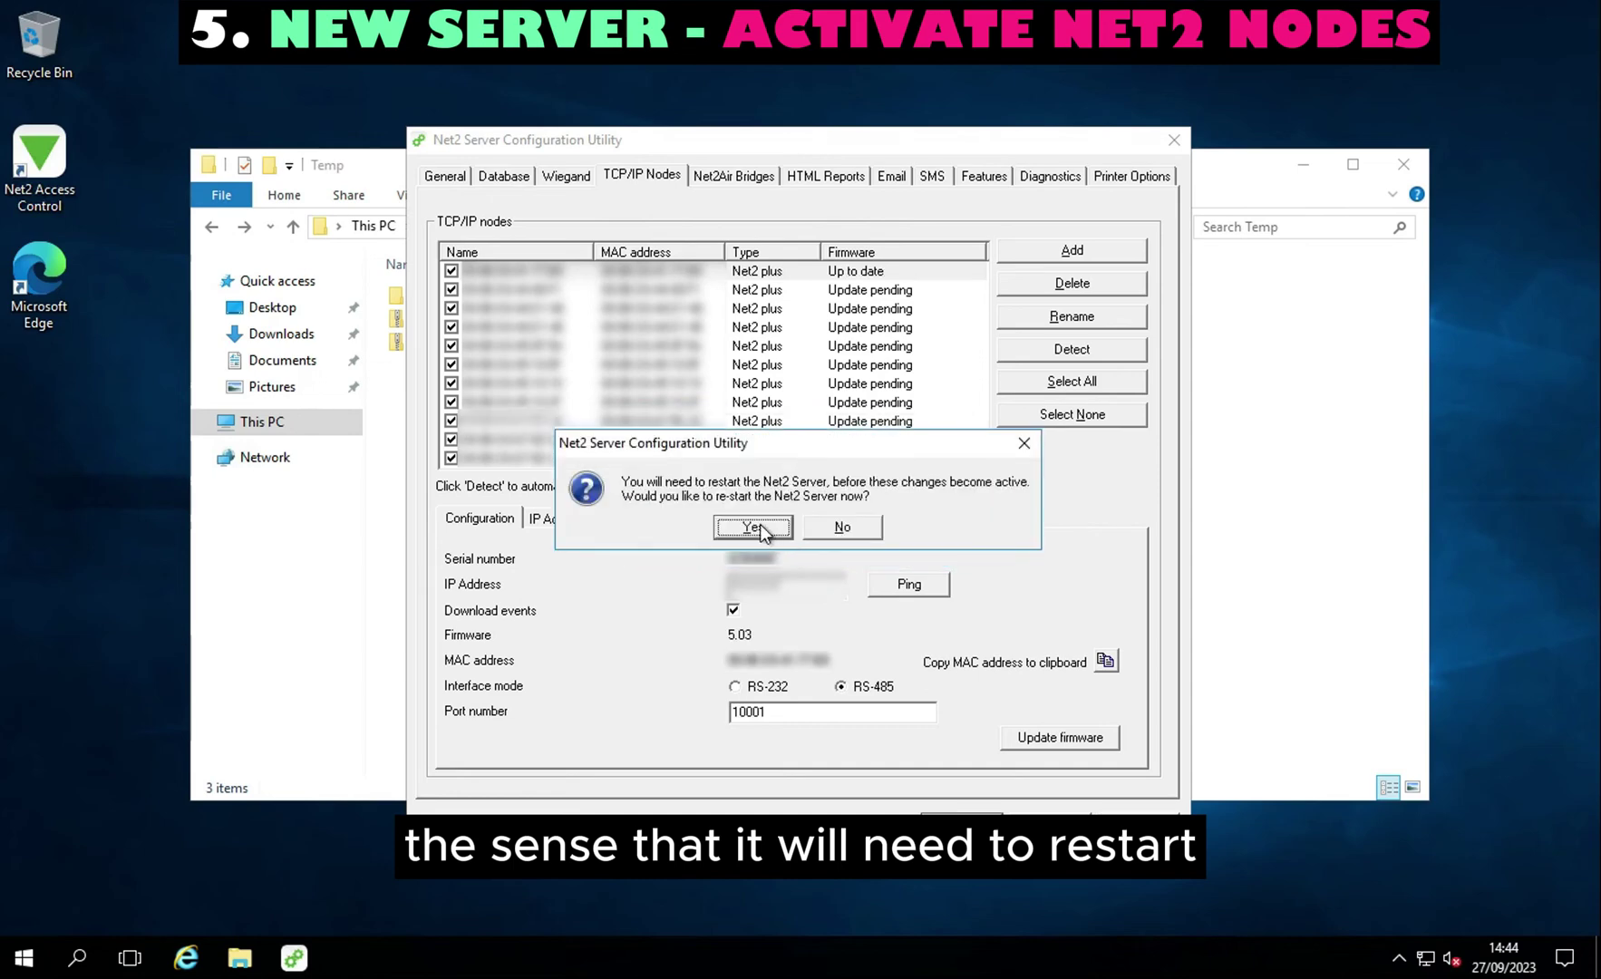
# Confirm the Net2 Server restart and close the Temp folder window.
pyautogui.click(752, 527)
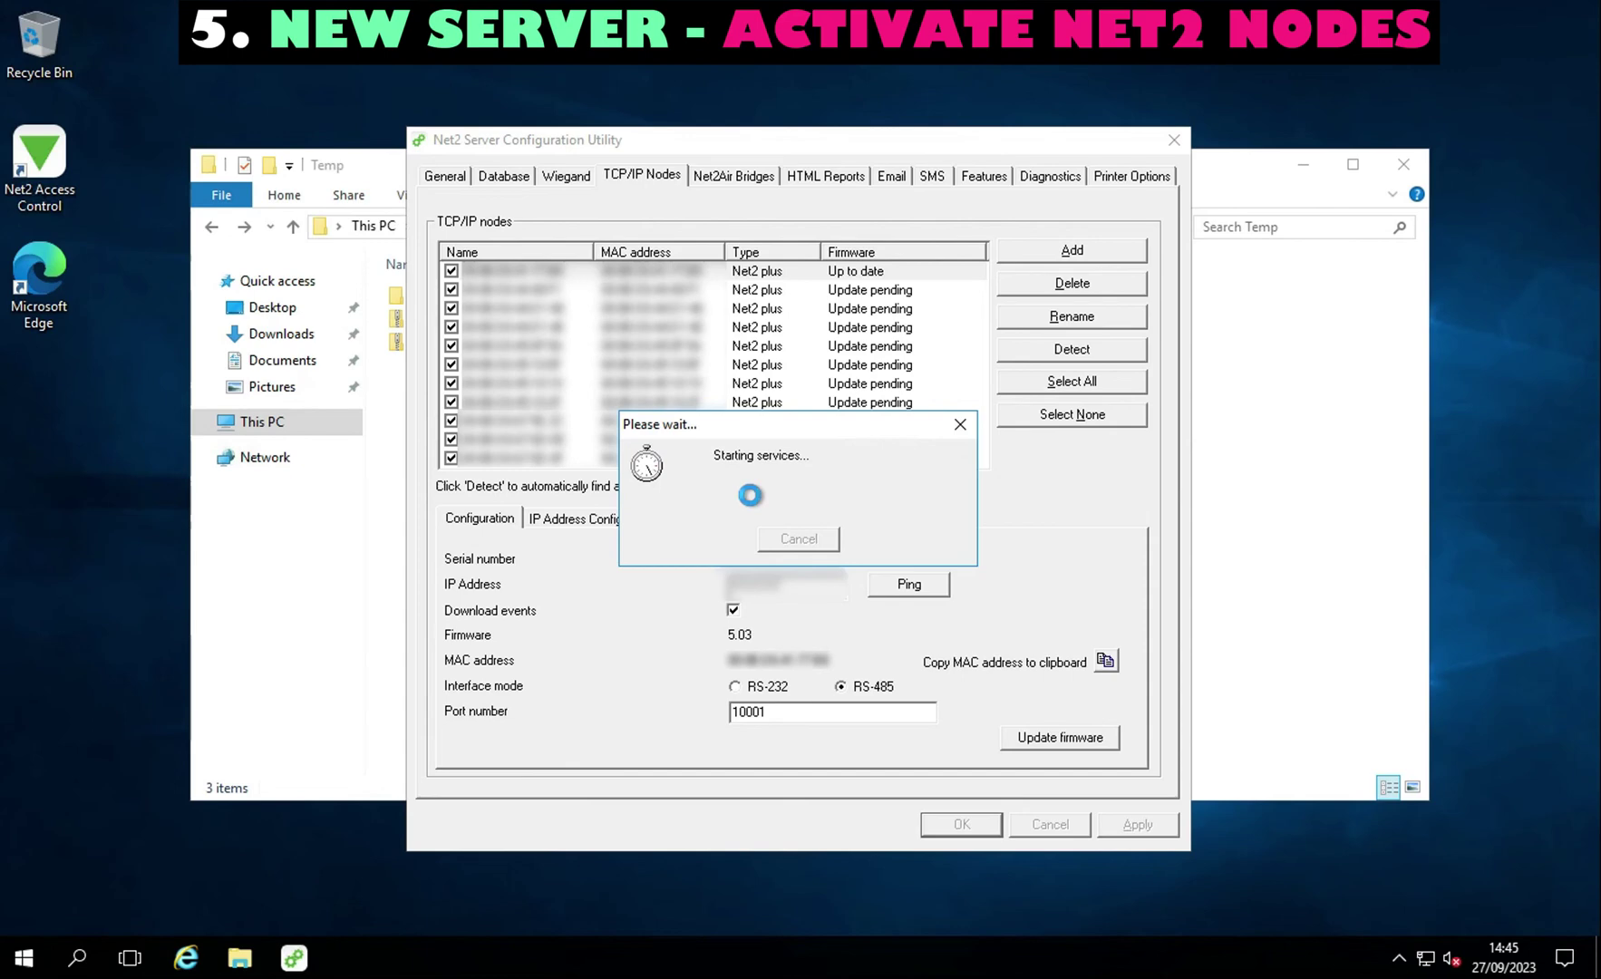
pyautogui.click(1405, 165)
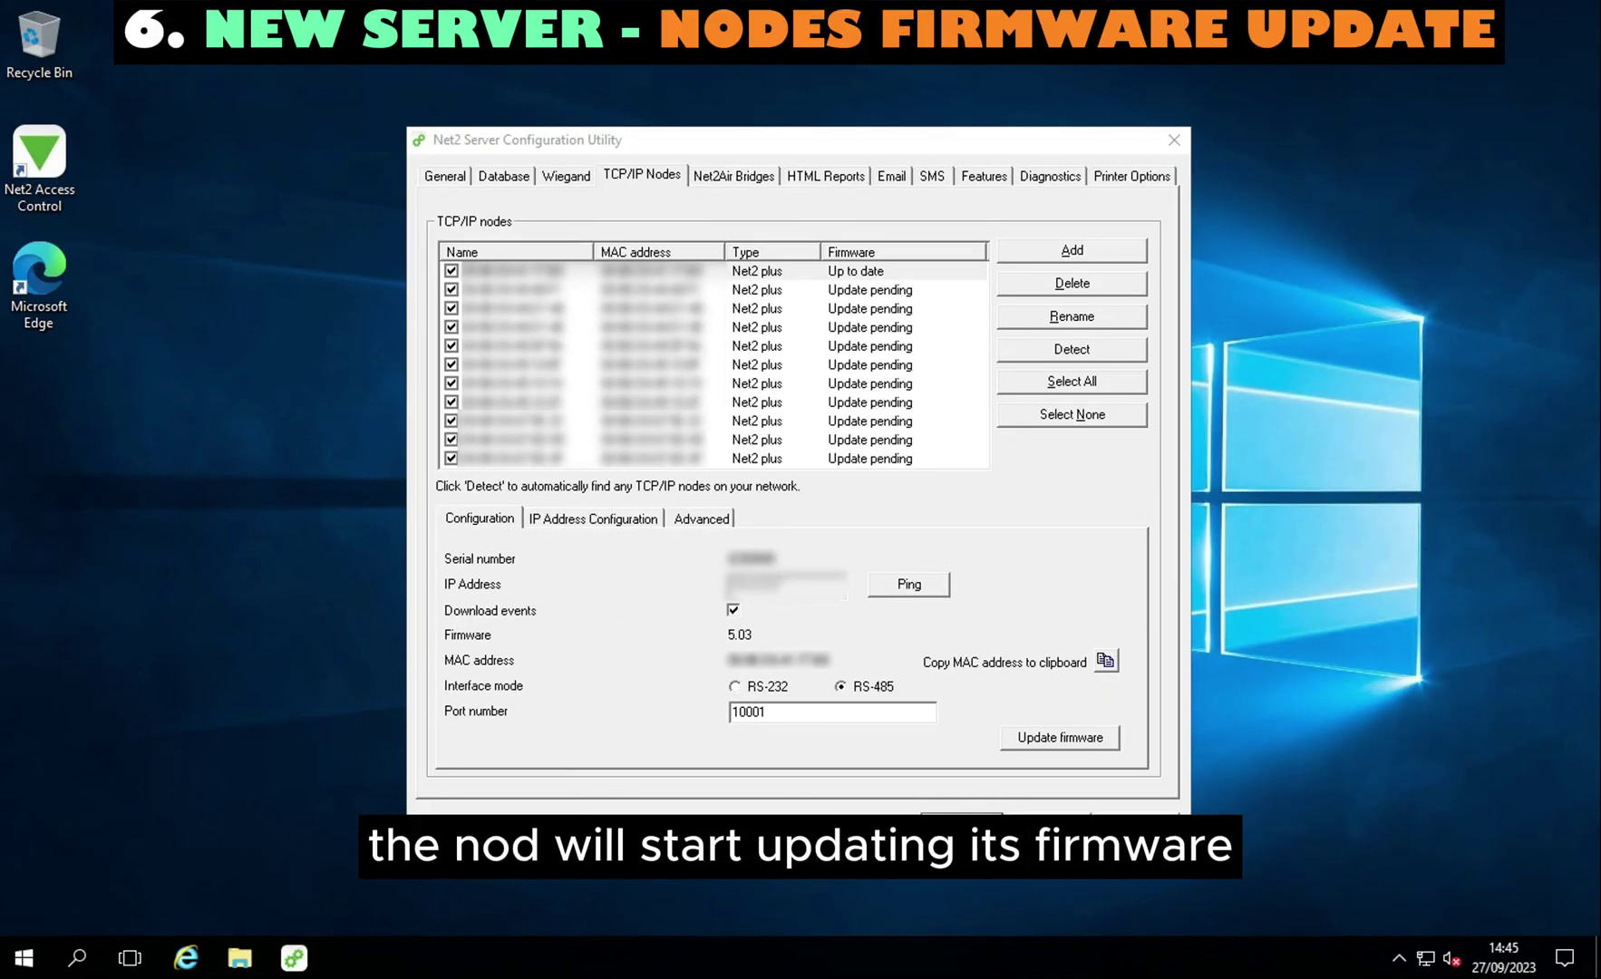
# Select the first, fourth, fifth and sixth nodes to confirm each shows firmware updating to 6.00.
pyautogui.click(566, 329)
pyautogui.click(571, 348)
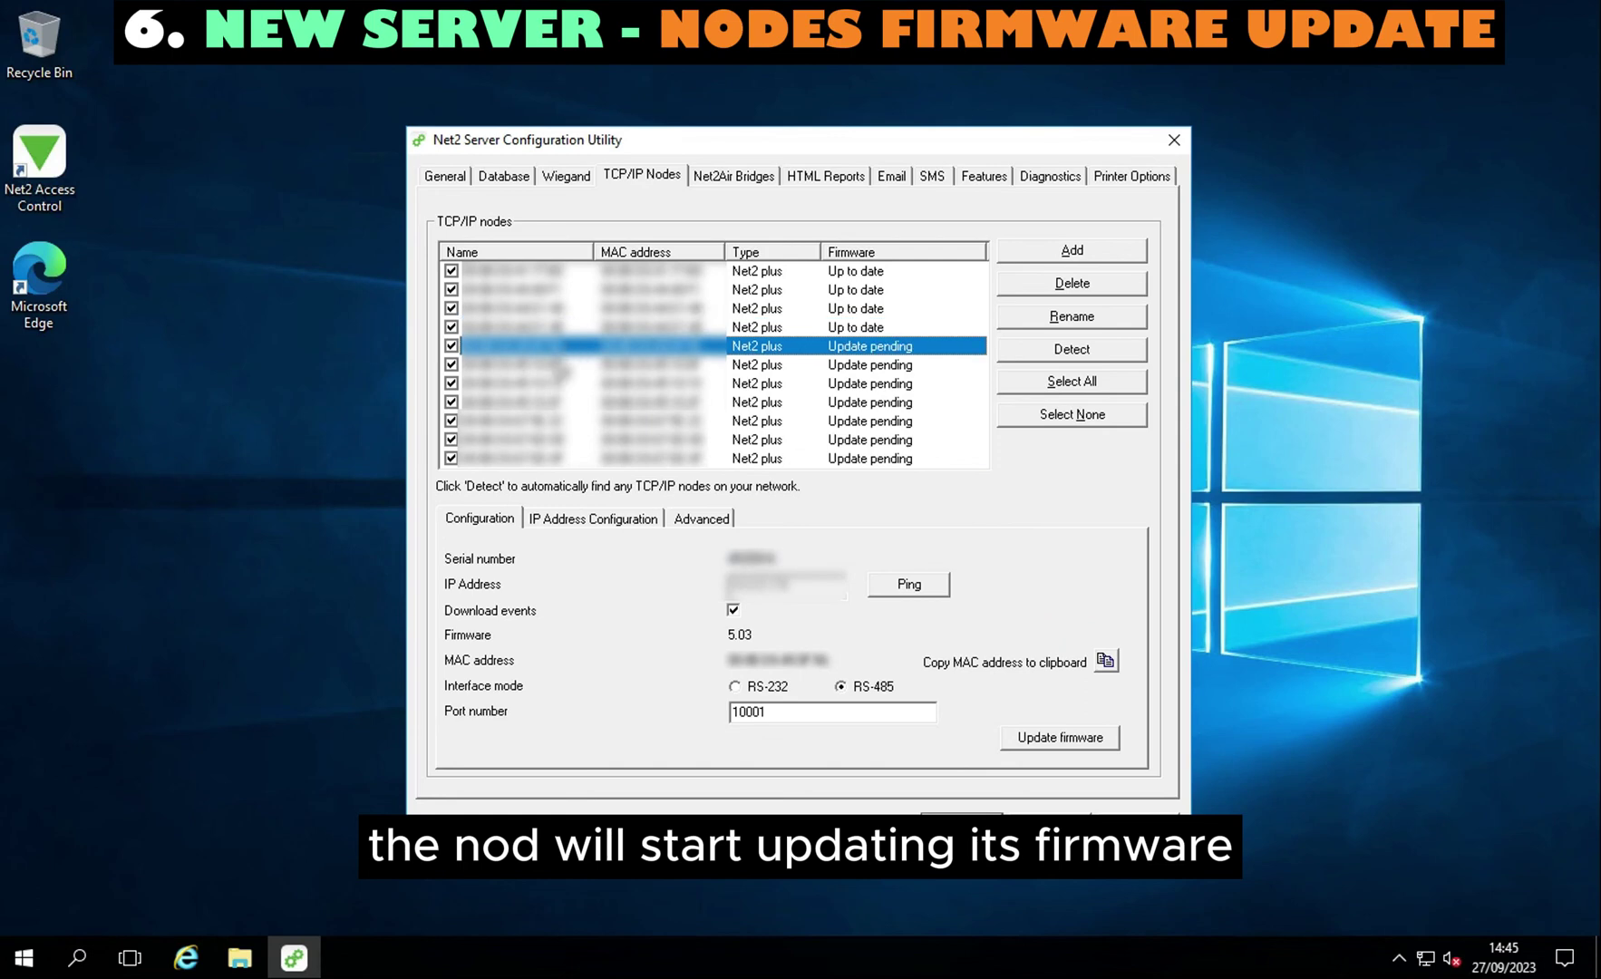
pyautogui.click(585, 366)
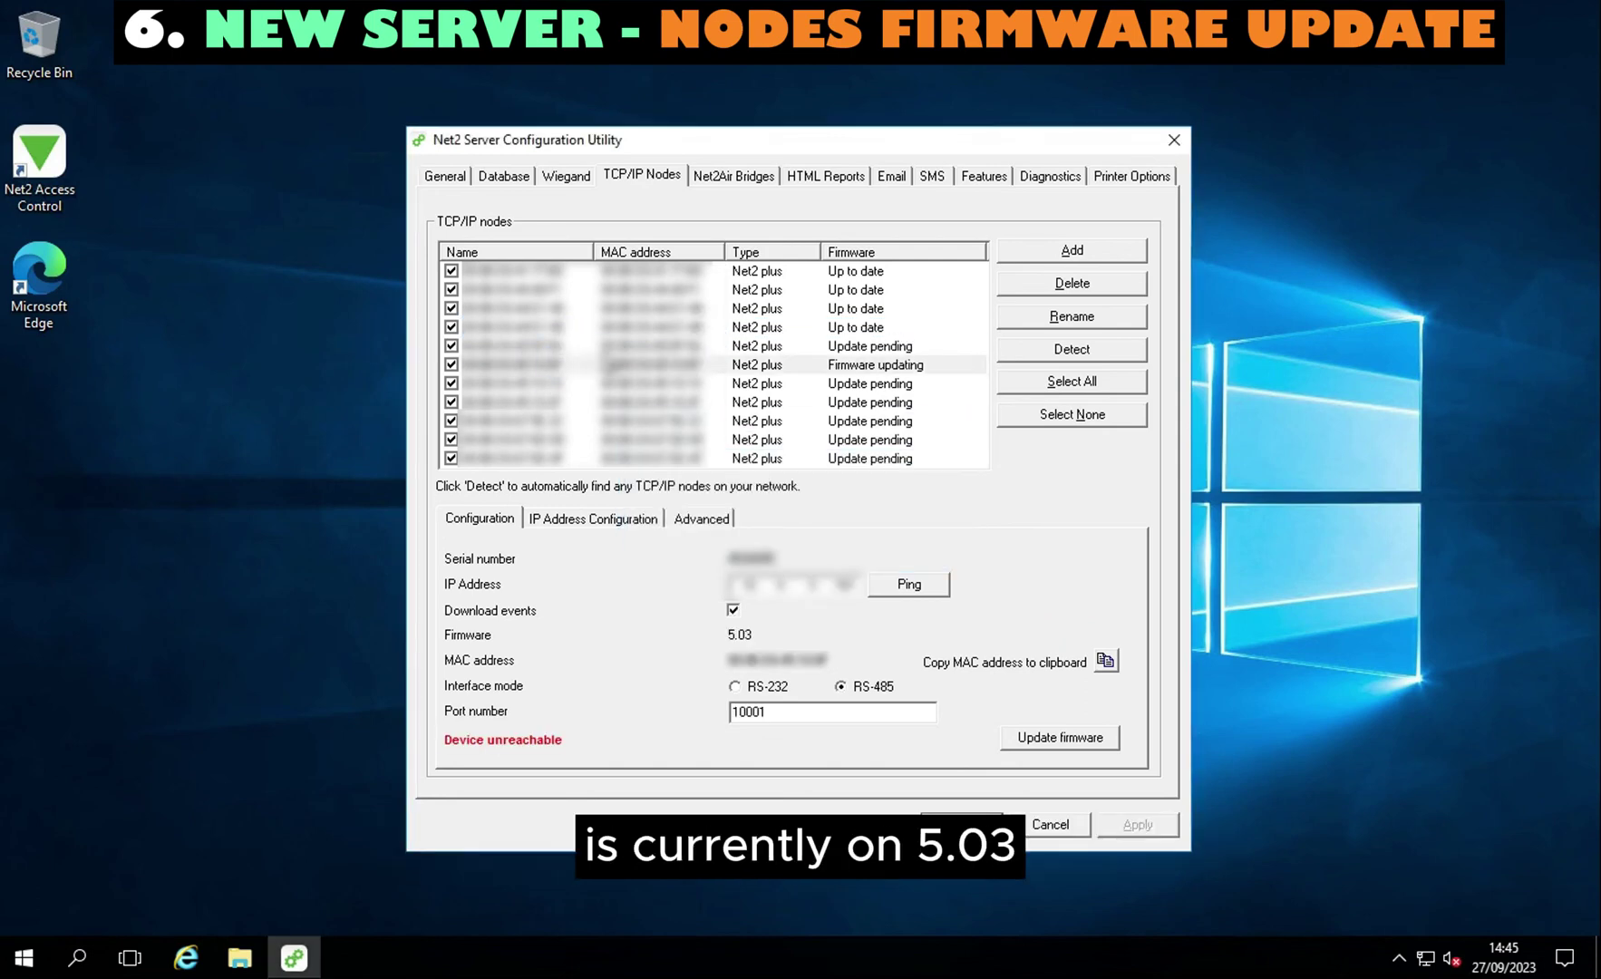
pyautogui.click(620, 347)
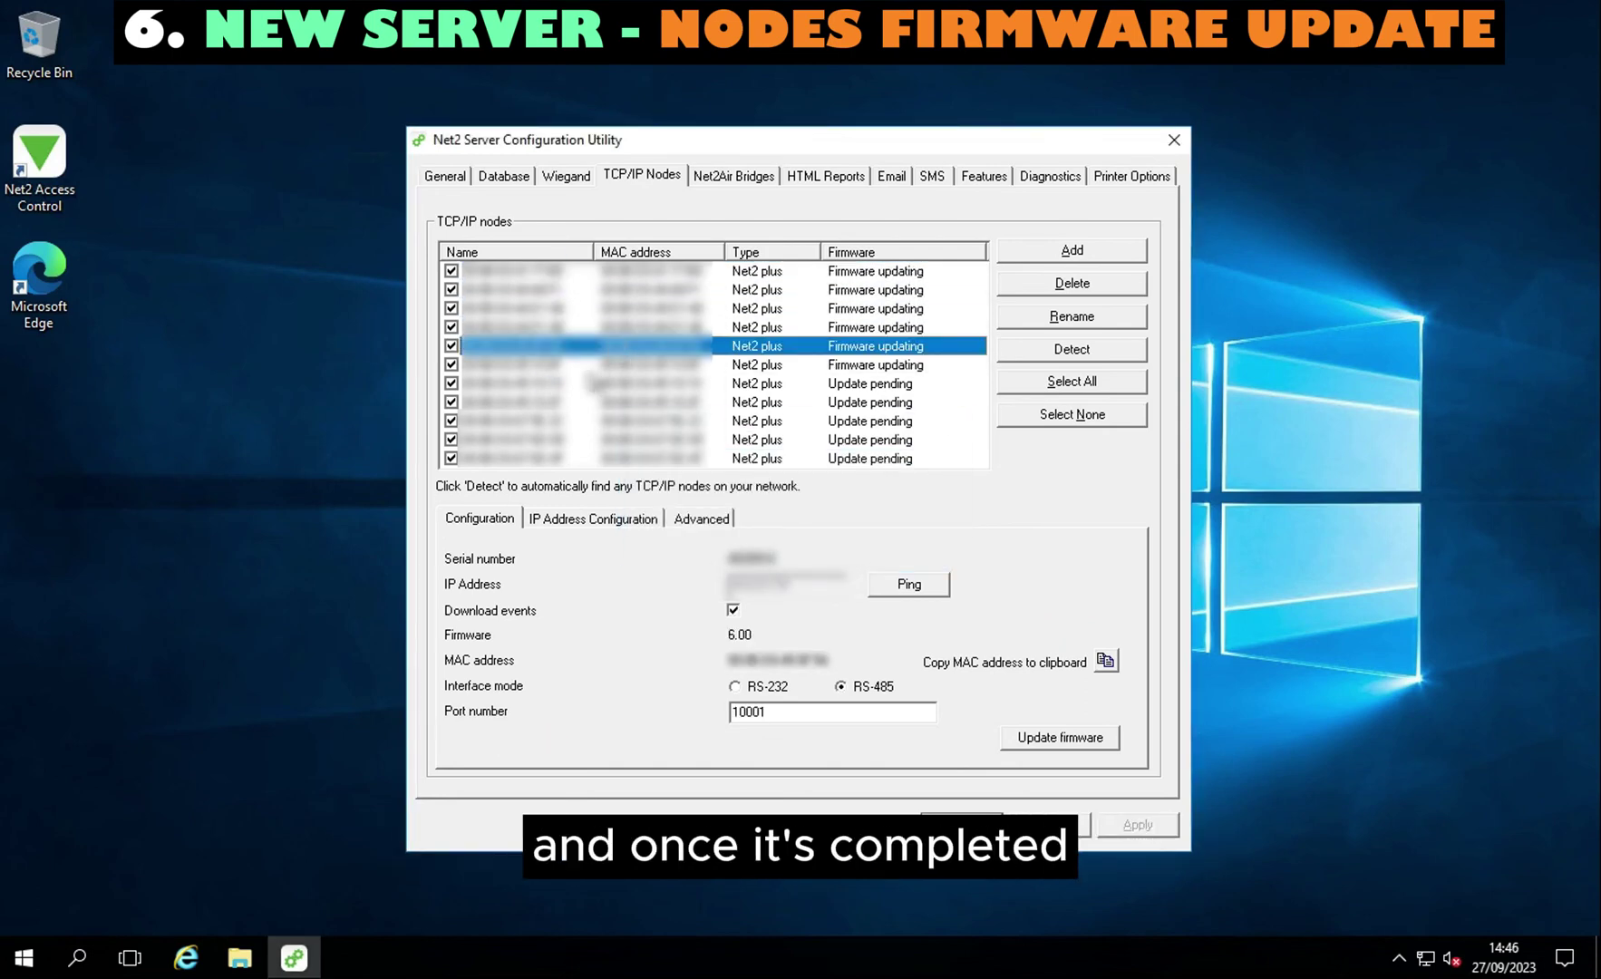
pyautogui.click(598, 365)
pyautogui.click(584, 274)
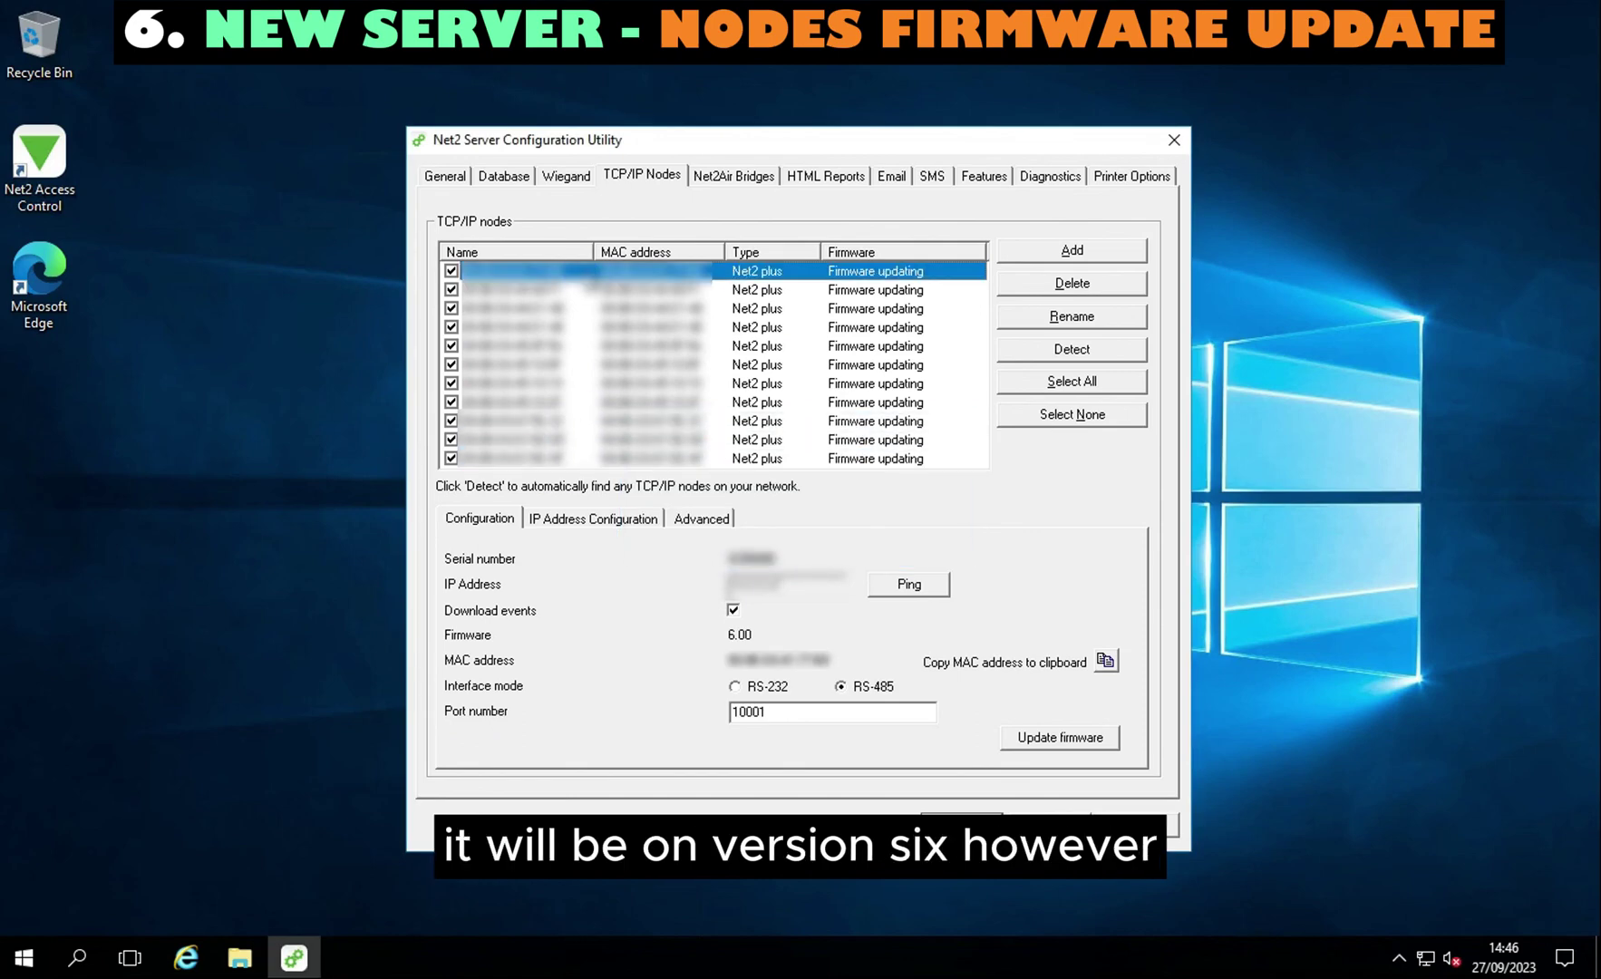